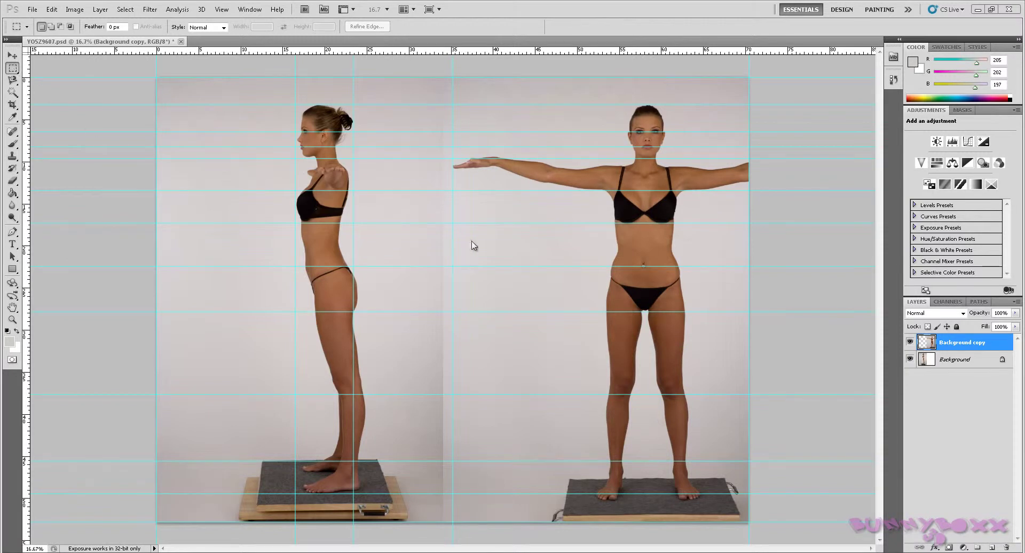
Examine how the side and front reference figures line up with the horizontal guides, from the heads down to the hips
{"action": "scroll", "coordinate": [786, 239], "scroll_direction": "up", "scroll_amount": 1}
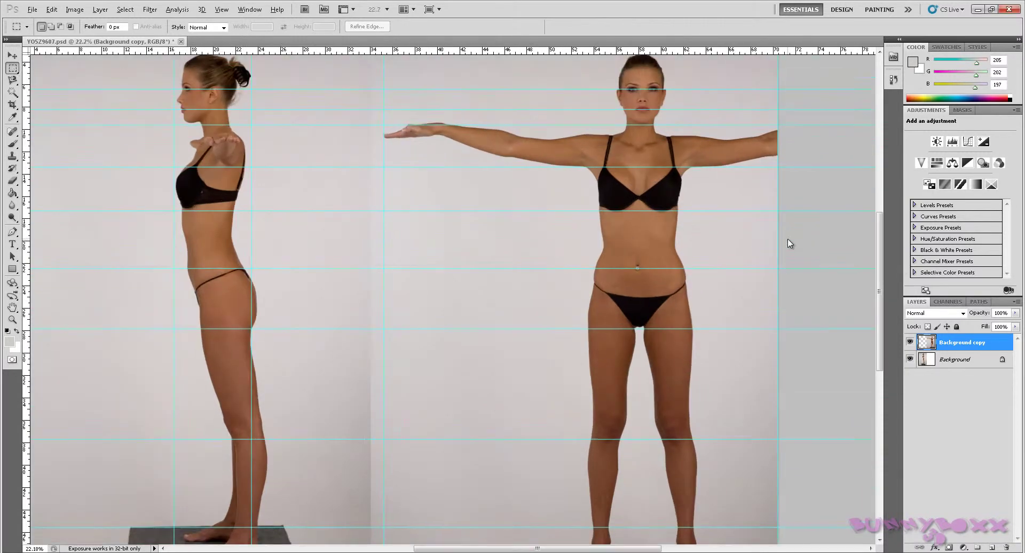
{"action": "scroll", "coordinate": [787, 238], "scroll_direction": "up", "scroll_amount": 1}
{"action": "left_click_drag", "start_coordinate": [879, 261], "coordinate": [877, 197]}
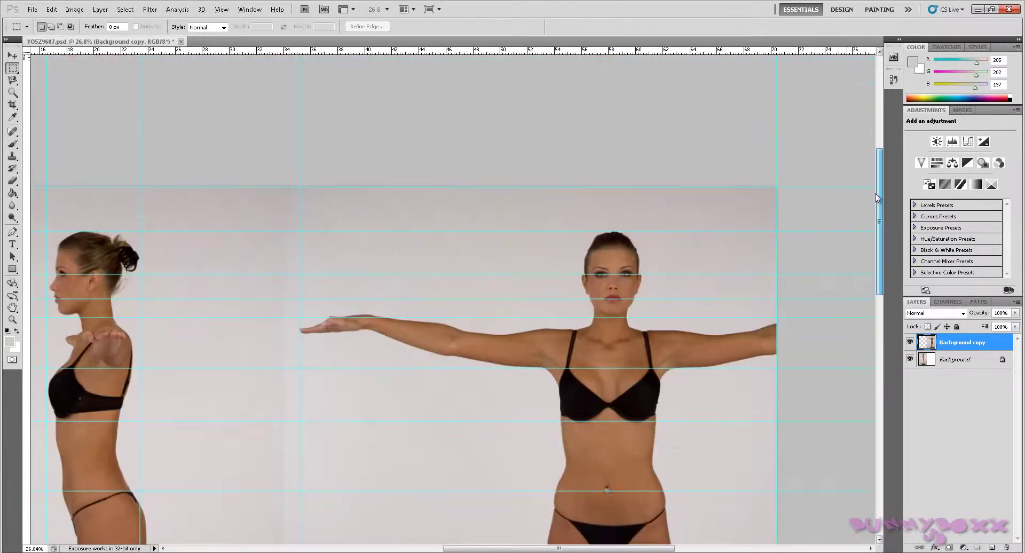
{"action": "scroll", "coordinate": [885, 207], "scroll_direction": "down", "scroll_amount": 2}
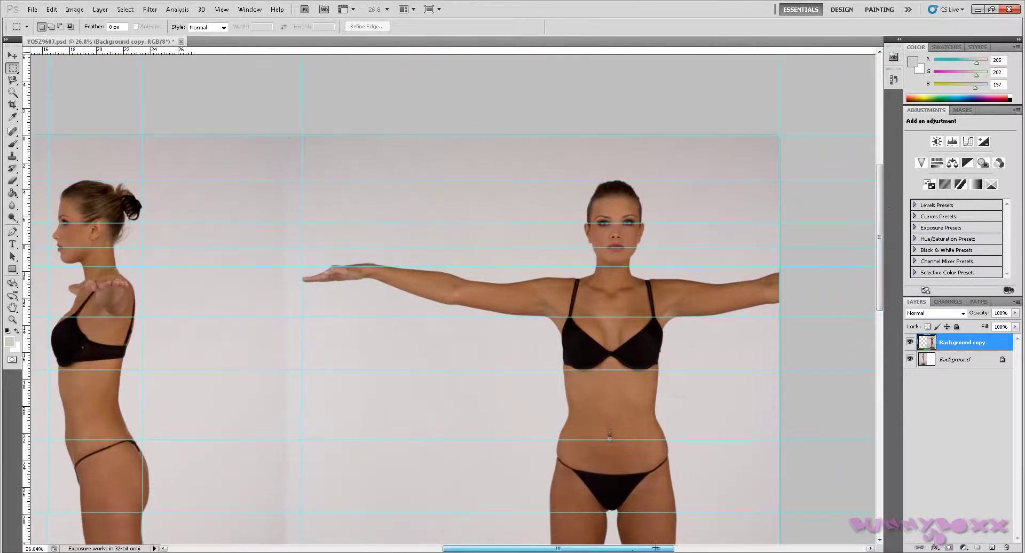
{"action": "left_click_drag", "start_coordinate": [656, 547], "coordinate": [623, 547]}
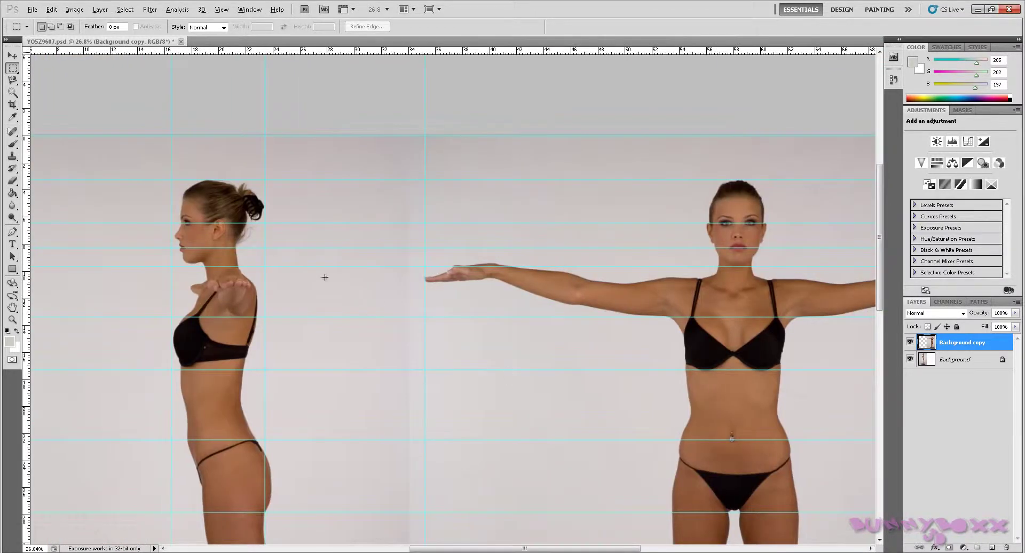
{"action": "scroll", "coordinate": [373, 306], "scroll_direction": "up", "scroll_amount": 2}
{"action": "scroll", "coordinate": [267, 308], "scroll_direction": "down", "scroll_amount": 2}
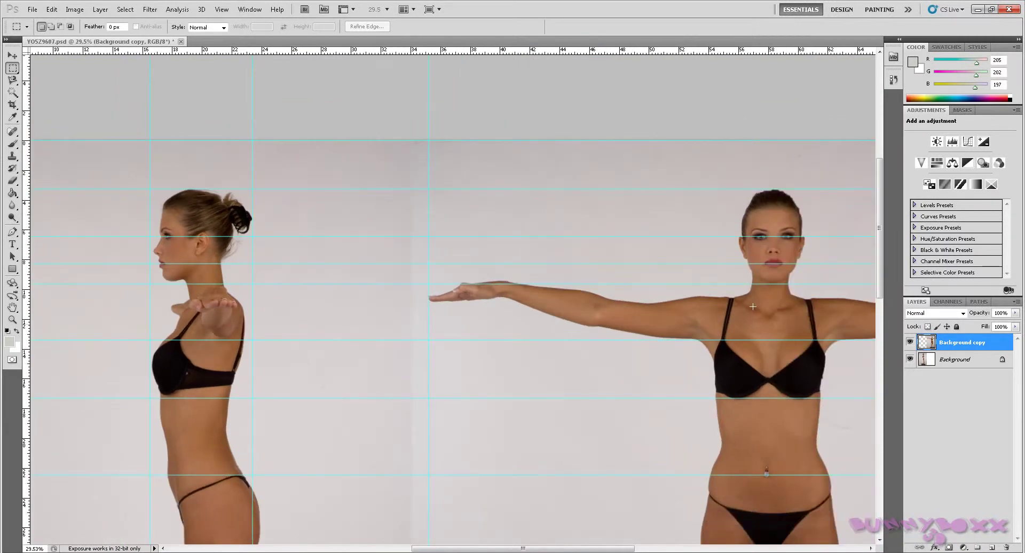
{"action": "scroll", "coordinate": [752, 304], "scroll_direction": "up", "scroll_amount": 1}
{"action": "scroll", "coordinate": [752, 297], "scroll_direction": "up", "scroll_amount": 2}
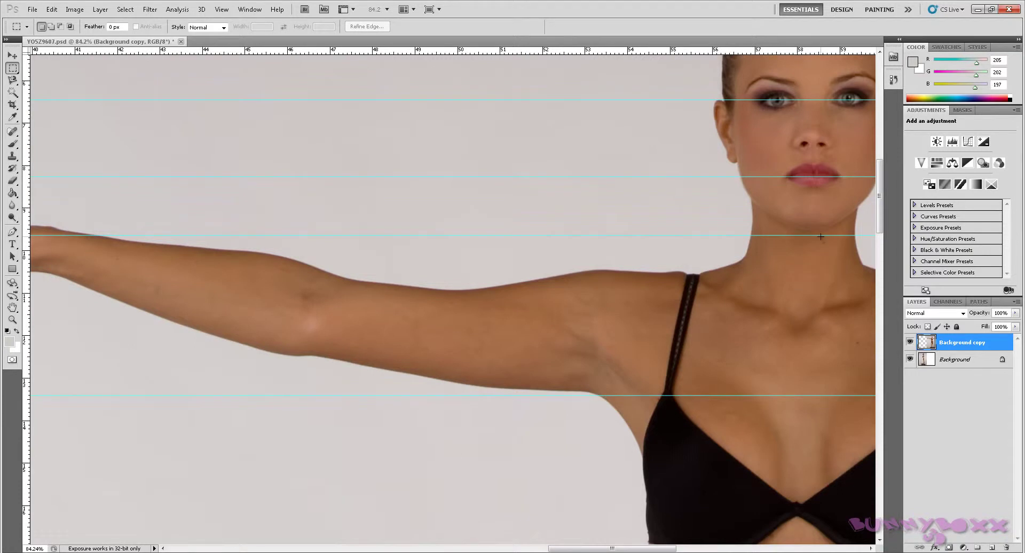
{"action": "scroll", "coordinate": [523, 256], "scroll_direction": "down", "scroll_amount": 3}
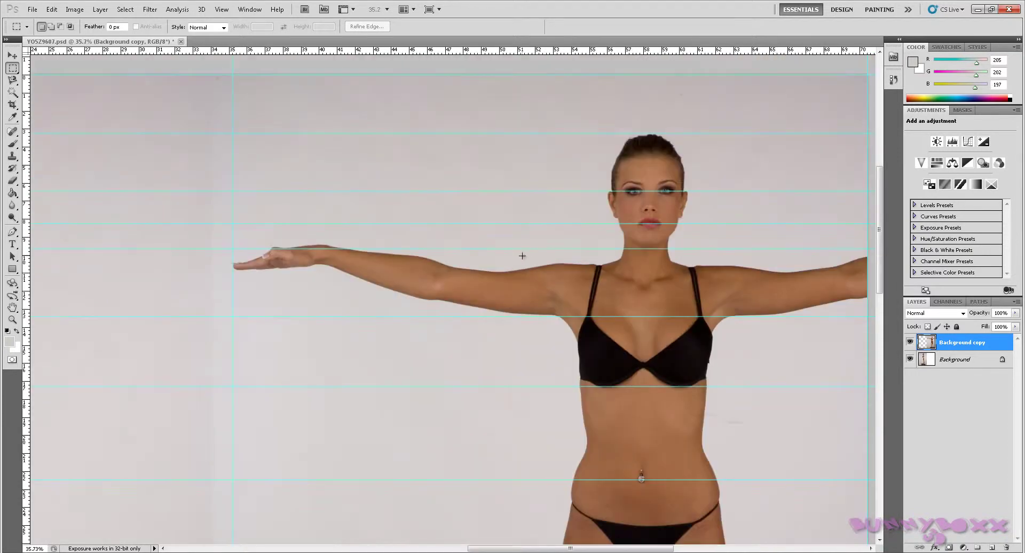
{"action": "scroll", "coordinate": [522, 256], "scroll_direction": "down", "scroll_amount": 2}
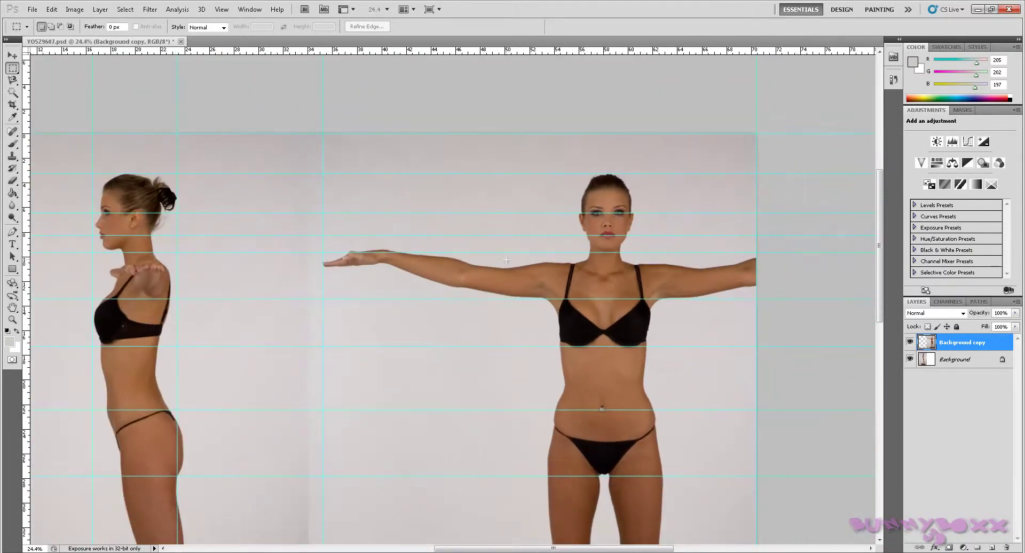
{"action": "scroll", "coordinate": [139, 216], "scroll_direction": "up", "scroll_amount": 1}
{"action": "scroll", "coordinate": [139, 215], "scroll_direction": "up", "scroll_amount": 1}
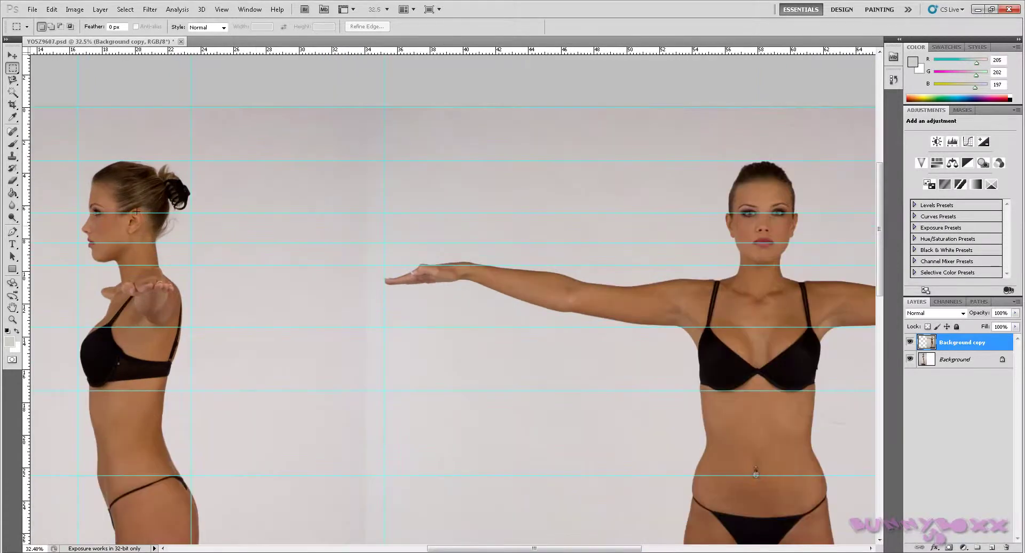
{"action": "scroll", "coordinate": [533, 548], "scroll_direction": "left", "scroll_amount": 5}
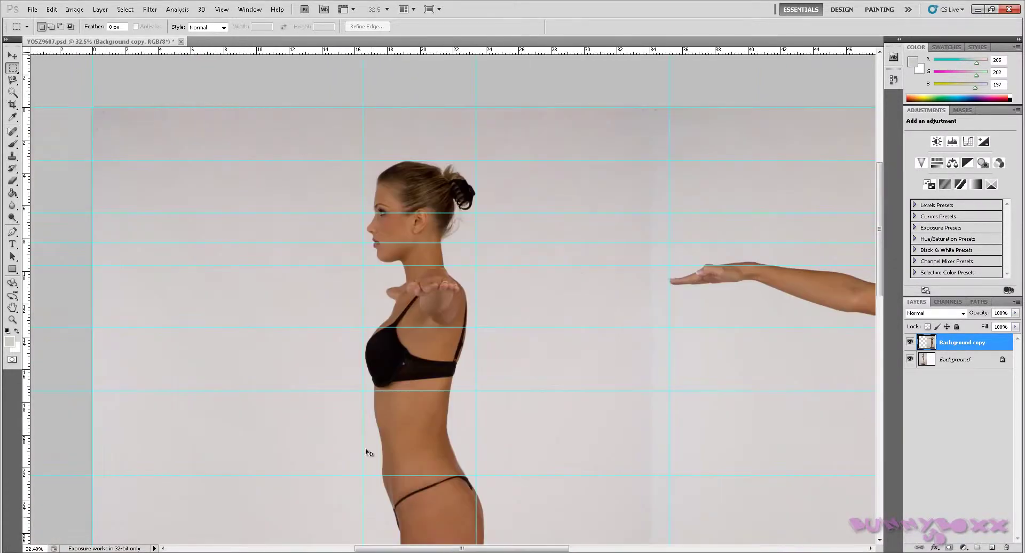
Copy a rectangular selection of the side-view head from the Background layer, bounded by the guides around the head
{"action": "key", "text": "v"}
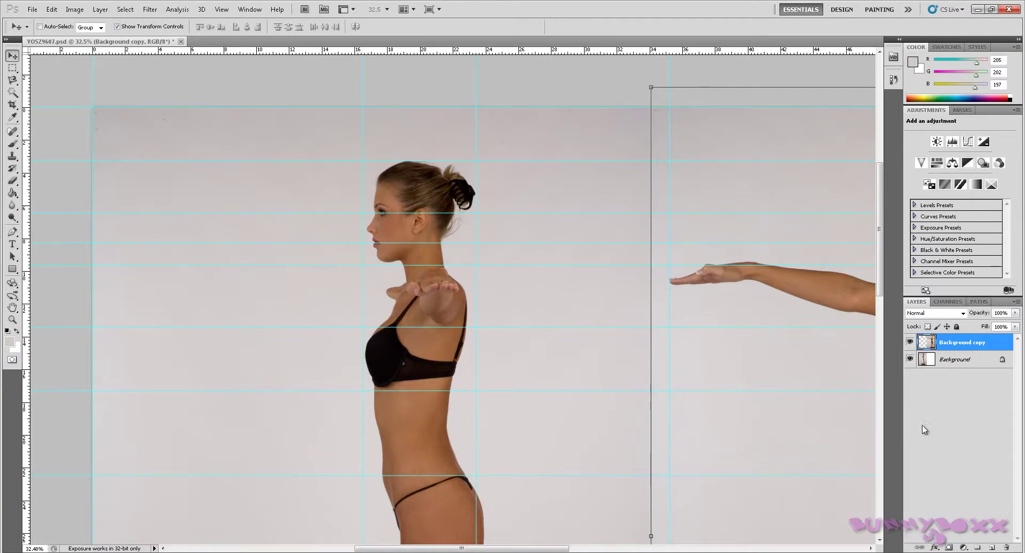
{"action": "left_click", "coordinate": [945, 359]}
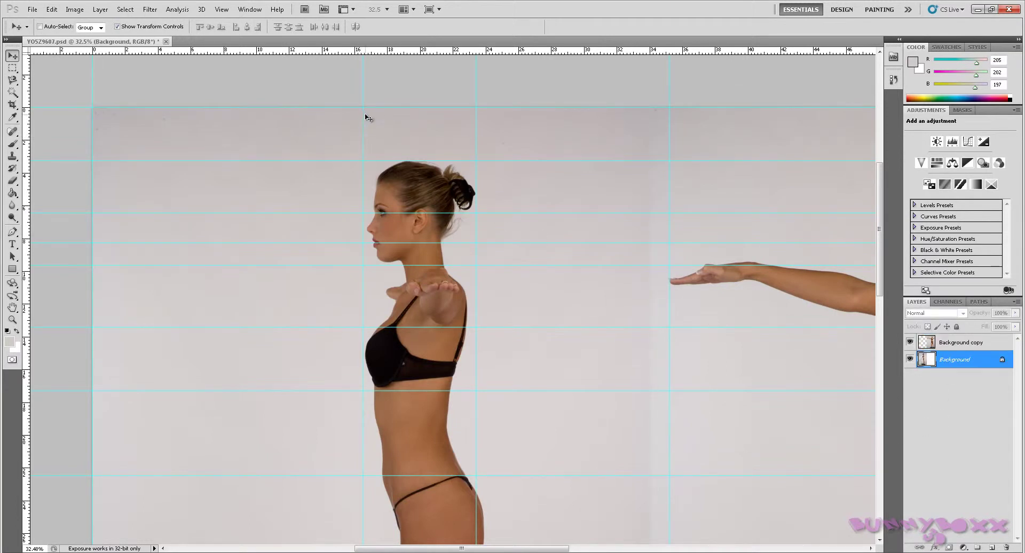
{"action": "left_click_drag", "start_coordinate": [364, 117], "coordinate": [363, 117]}
{"action": "left_click", "coordinate": [12, 68]}
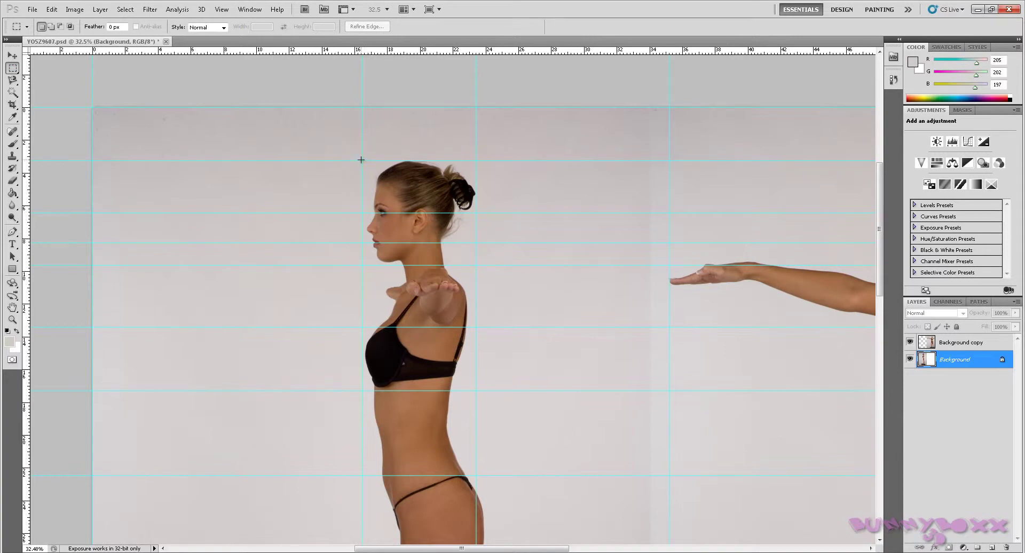
{"action": "left_click_drag", "start_coordinate": [487, 272], "coordinate": [476, 263]}
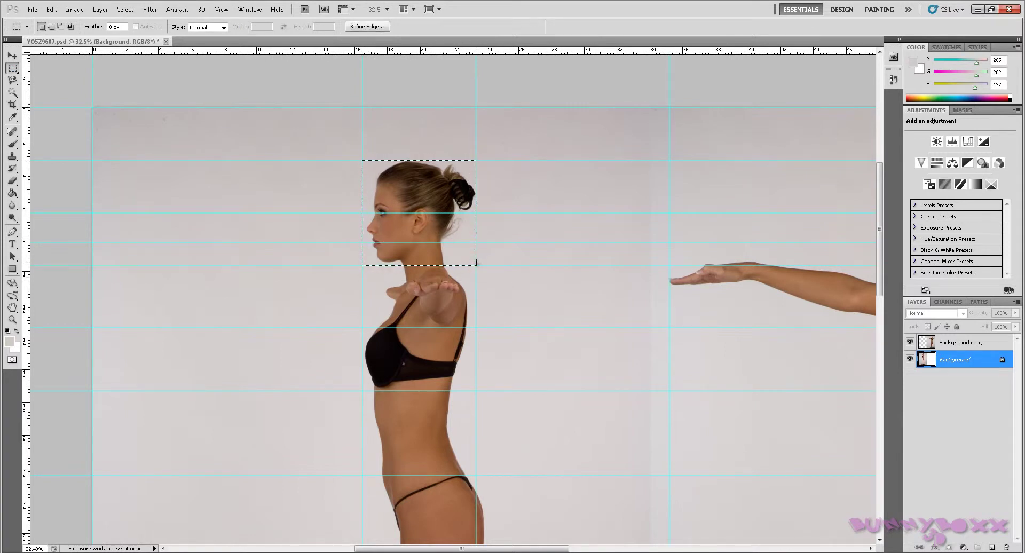
{"action": "left_click", "coordinate": [52, 9]}
{"action": "left_click", "coordinate": [60, 81]}
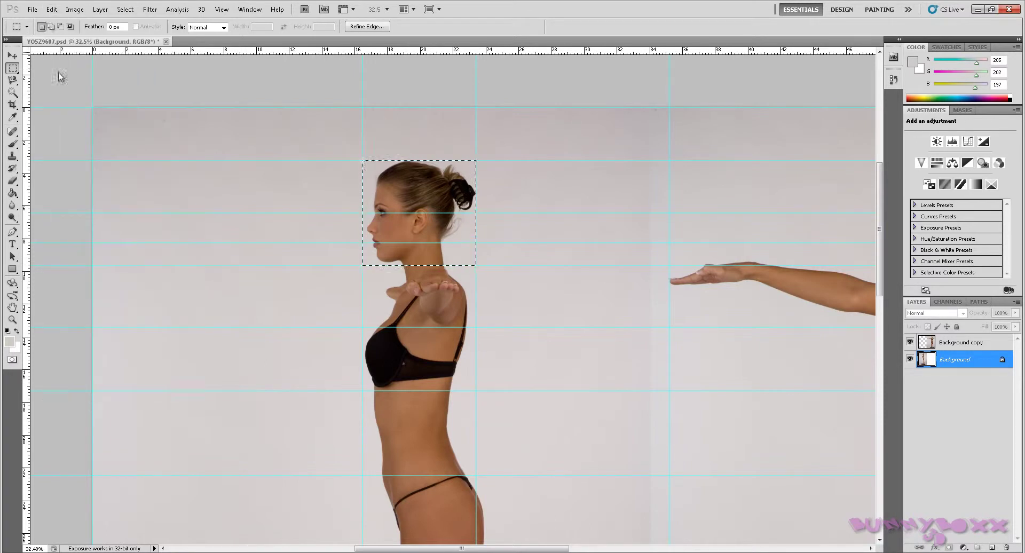
Create a transparent 656 × 605 pixel document from the Clipboard preset and paste the side-view head into it
{"action": "left_click", "coordinate": [32, 9]}
{"action": "left_click", "coordinate": [39, 24]}
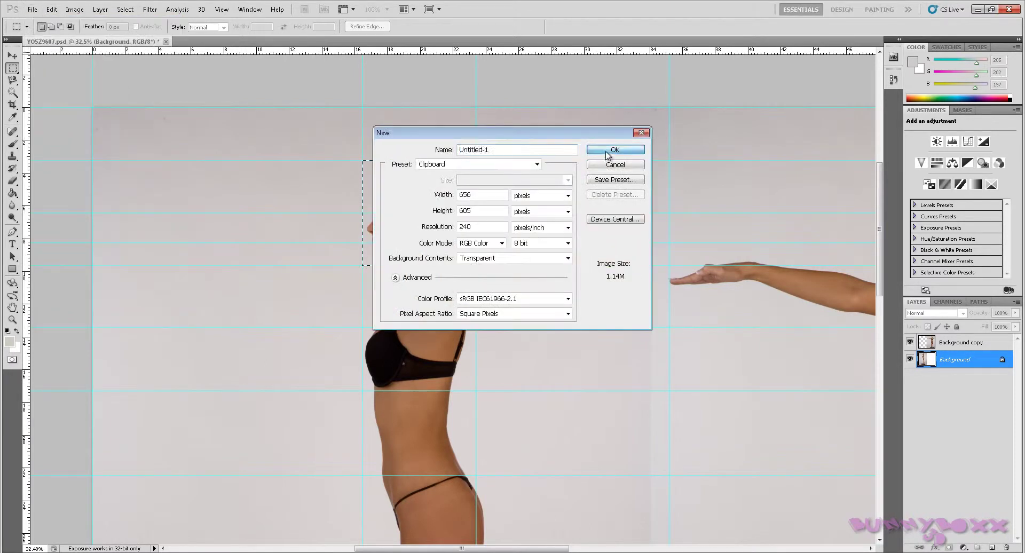
{"action": "left_click", "coordinate": [611, 144]}
{"action": "left_click", "coordinate": [55, 9]}
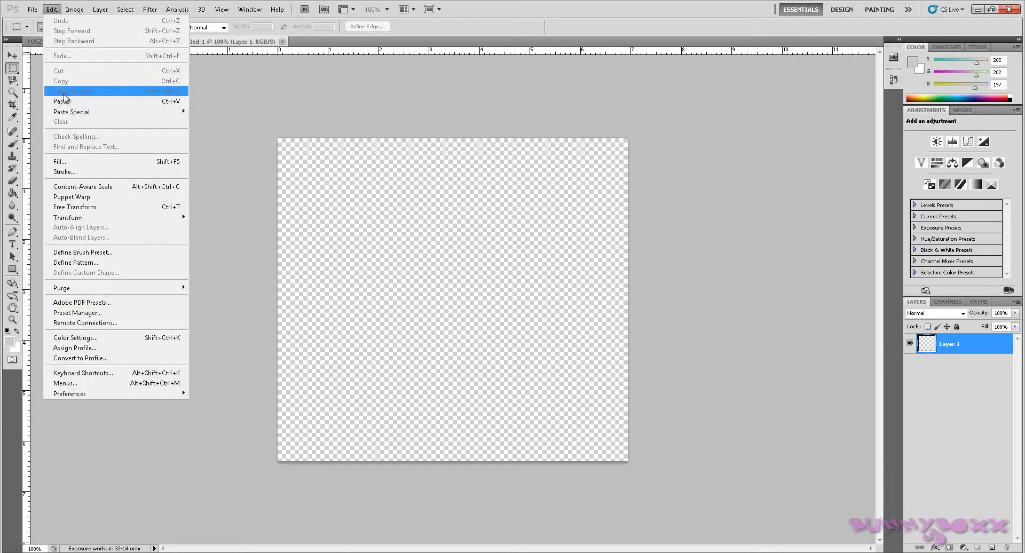
{"action": "left_click", "coordinate": [61, 101]}
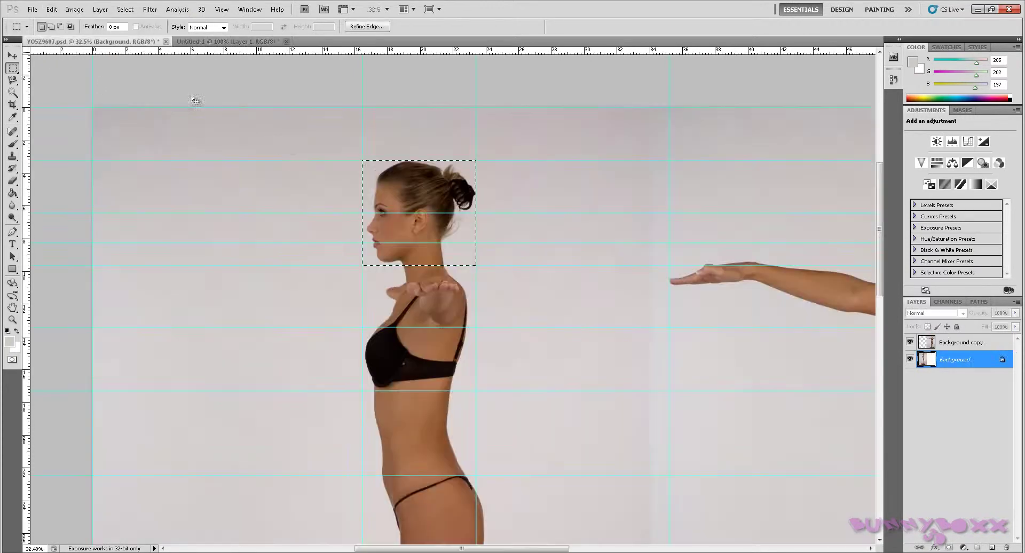
Return to YOSZ9607.psd, make the Background copy layer active and move the same selection outline over the front-view head
{"action": "left_click", "coordinate": [102, 42]}
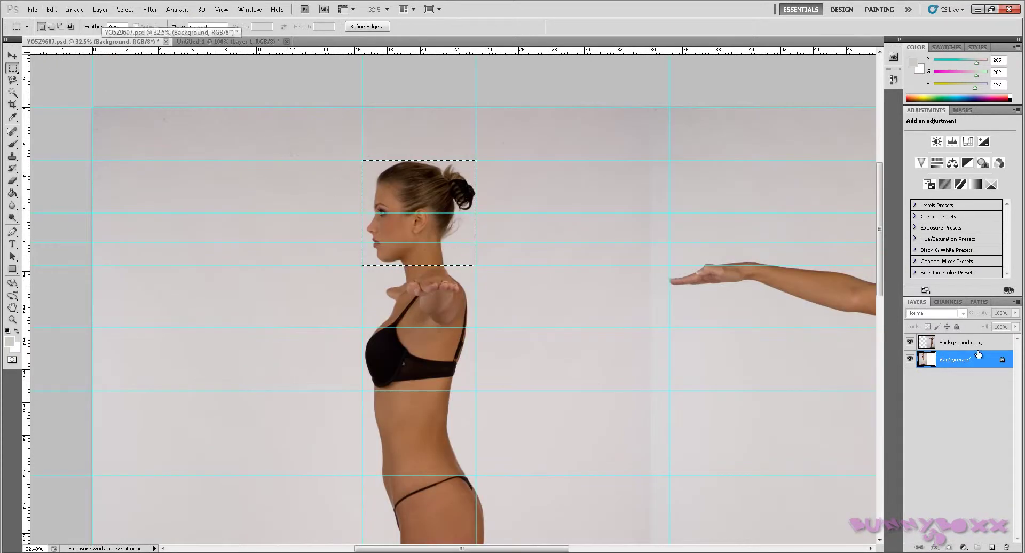
{"action": "left_click", "coordinate": [957, 345]}
{"action": "left_click_drag", "start_coordinate": [547, 550], "coordinate": [632, 551]}
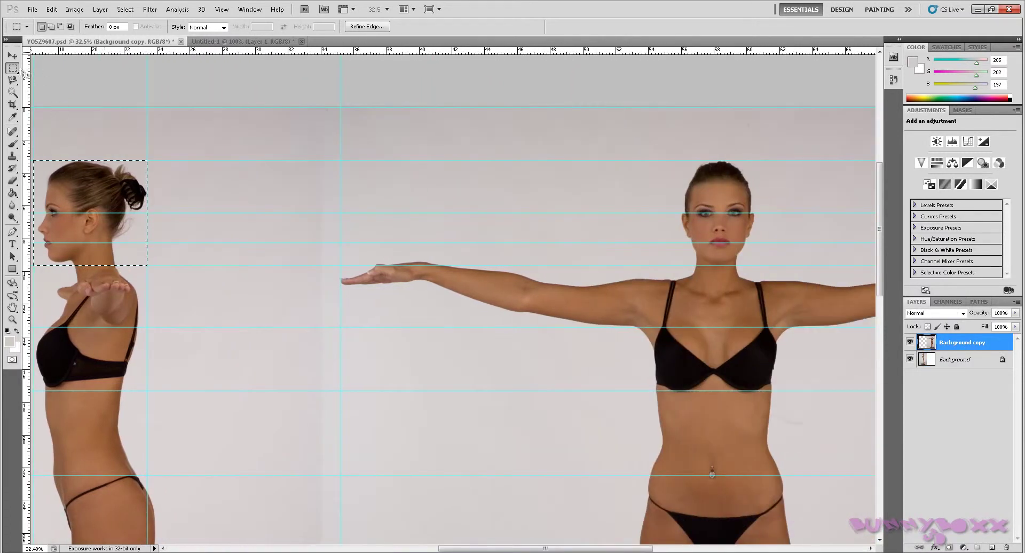
{"action": "left_click", "coordinate": [13, 56]}
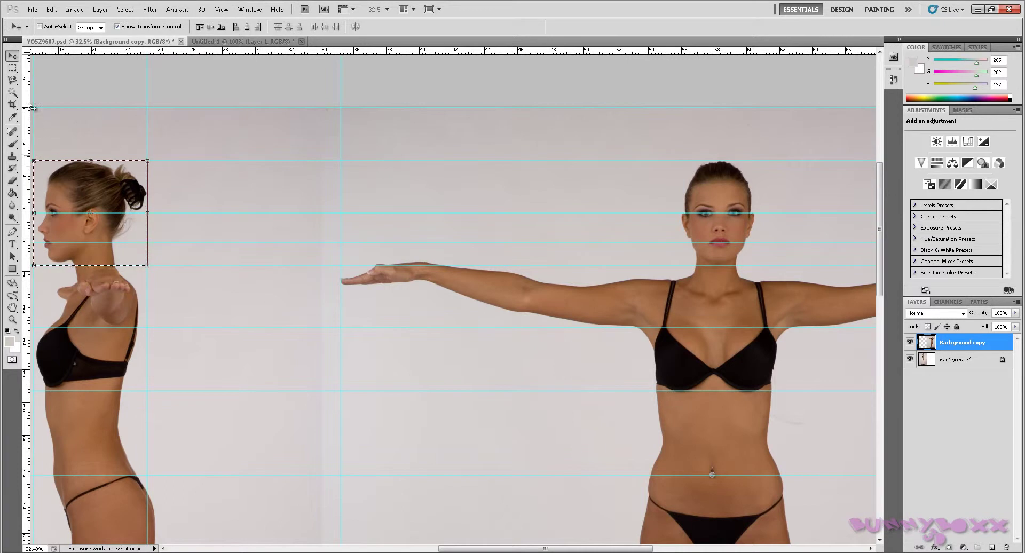
{"action": "left_click", "coordinate": [12, 67]}
{"action": "left_click_drag", "start_coordinate": [137, 182], "coordinate": [710, 176]}
{"action": "key", "text": "shift+Left"}
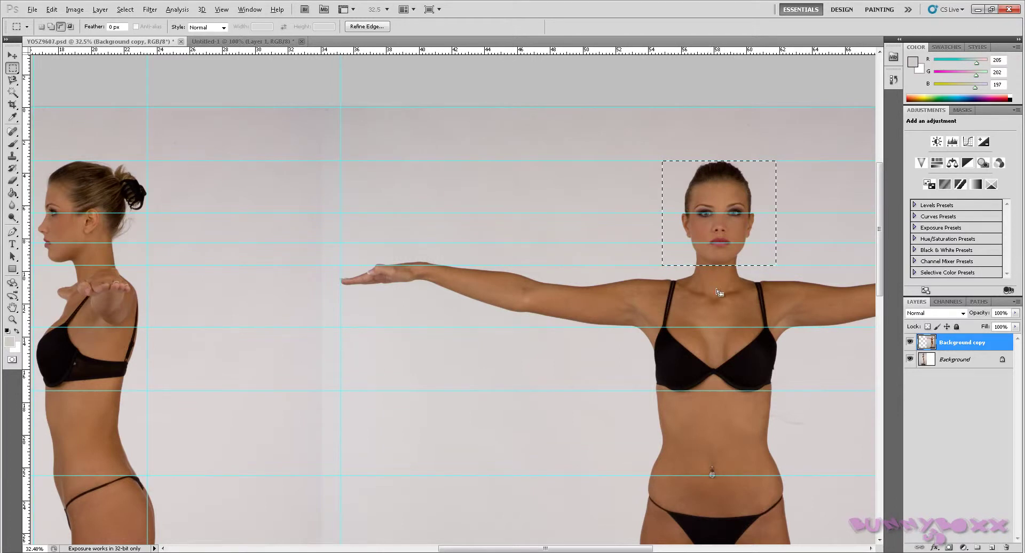
Nudge the selection outline slightly left to adjust its horizontal position around the front-view head
{"action": "scroll", "coordinate": [718, 294], "scroll_direction": "up", "scroll_amount": 3}
{"action": "scroll", "coordinate": [777, 307], "scroll_direction": "up", "scroll_amount": 1}
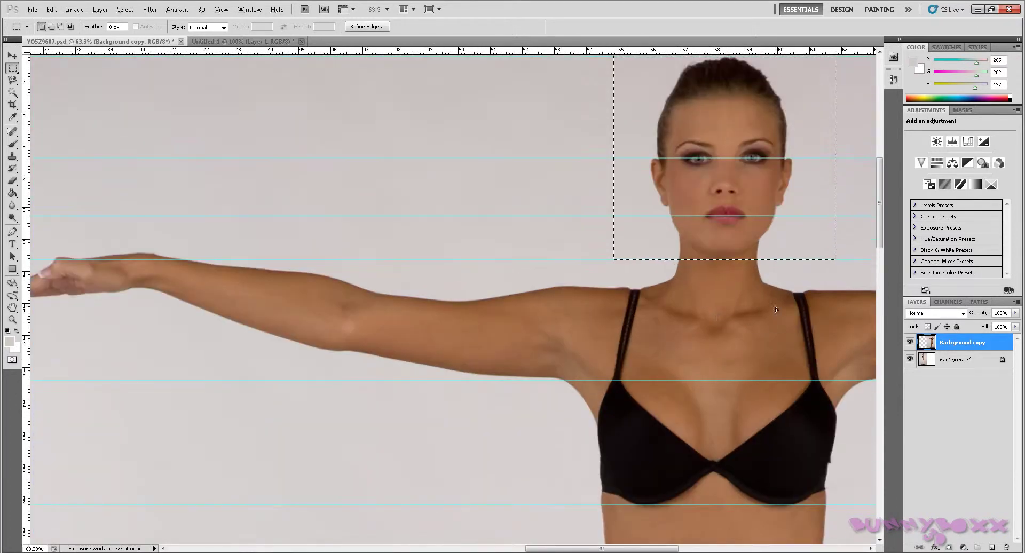
{"action": "scroll", "coordinate": [771, 262], "scroll_direction": "up", "scroll_amount": 3}
{"action": "key", "text": "Left"}
{"action": "key", "text": "Left"}
{"action": "key", "text": "Left"}
{"action": "key", "text": "Left"}
{"action": "key", "text": "Left"}
{"action": "key", "text": "Left"}
{"action": "key", "text": "Left"}
{"action": "key", "text": "Left"}
{"action": "key", "text": "Left"}
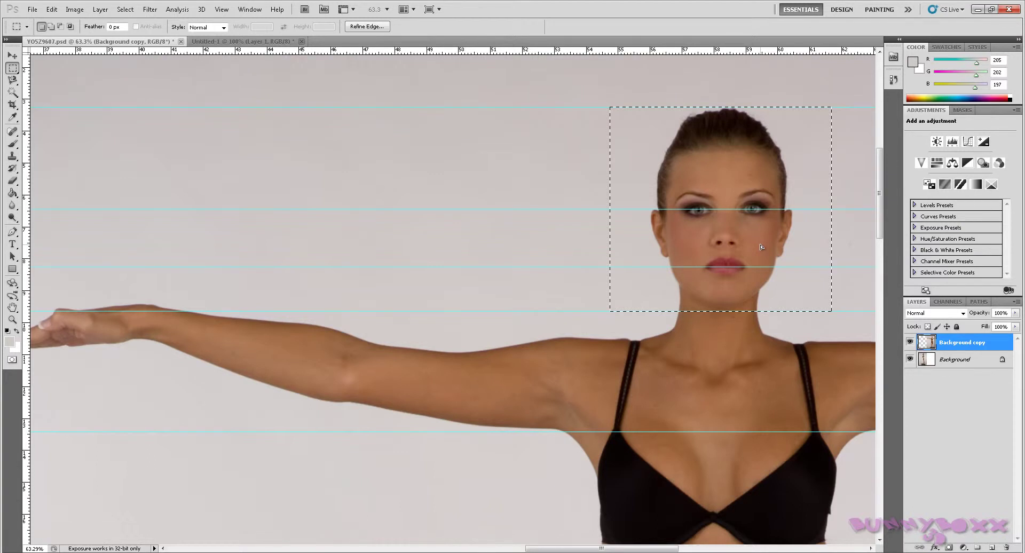
Copy the selected front-view head and paste it into a new transparent 656 × 605 pixel document
{"action": "left_click", "coordinate": [52, 9]}
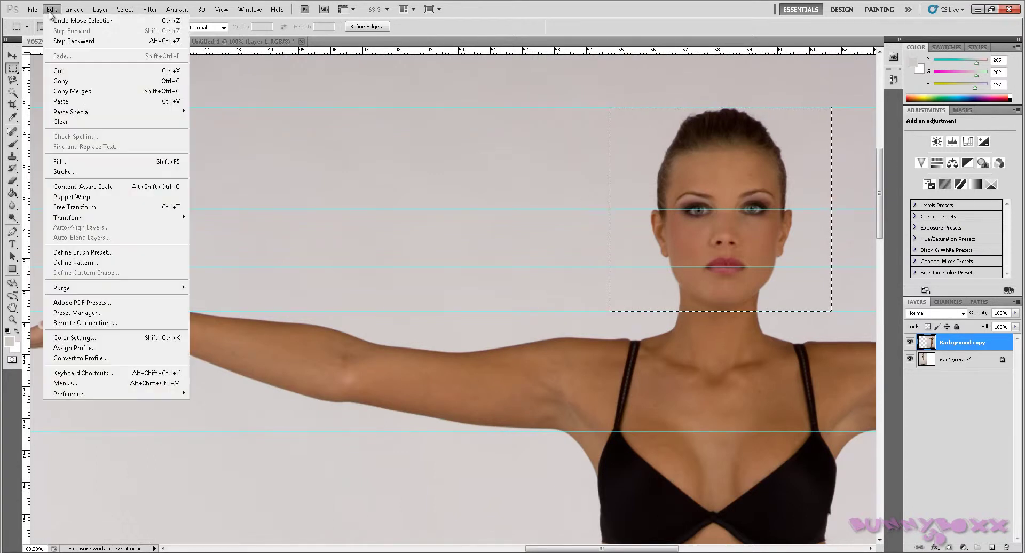
{"action": "left_click", "coordinate": [91, 78]}
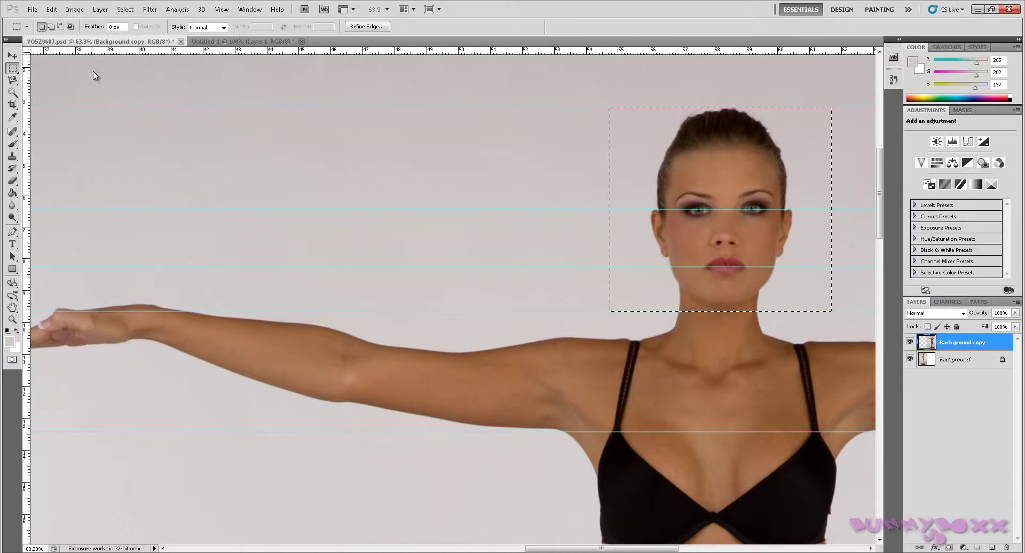
{"action": "left_click", "coordinate": [32, 9]}
{"action": "left_click", "coordinate": [40, 20]}
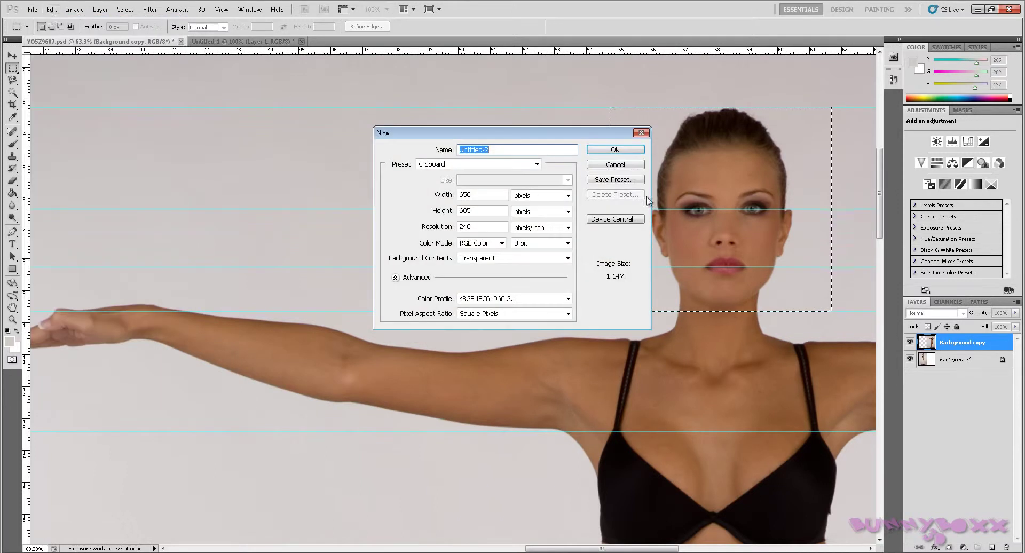
{"action": "left_click", "coordinate": [614, 151]}
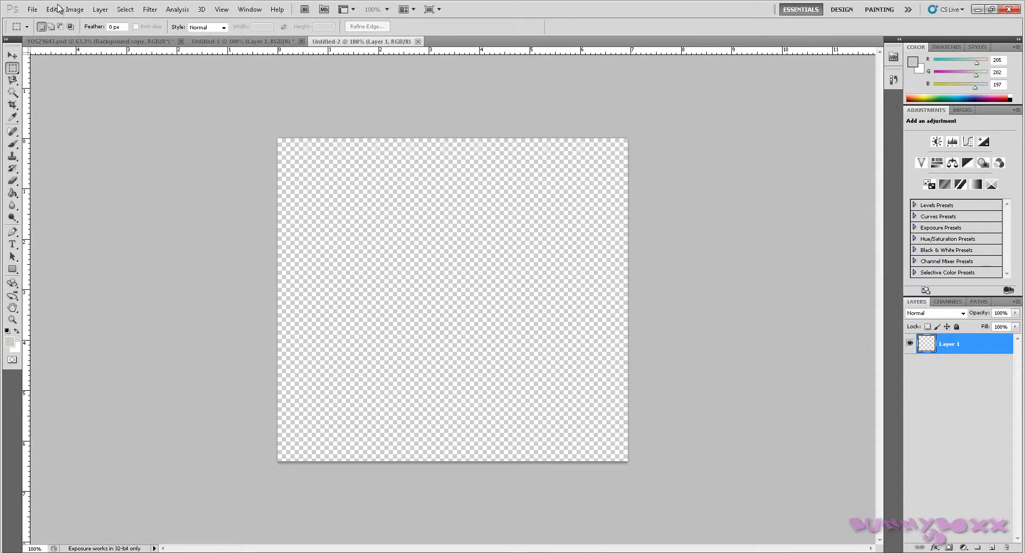
{"action": "left_click", "coordinate": [51, 9]}
{"action": "left_click", "coordinate": [61, 101]}
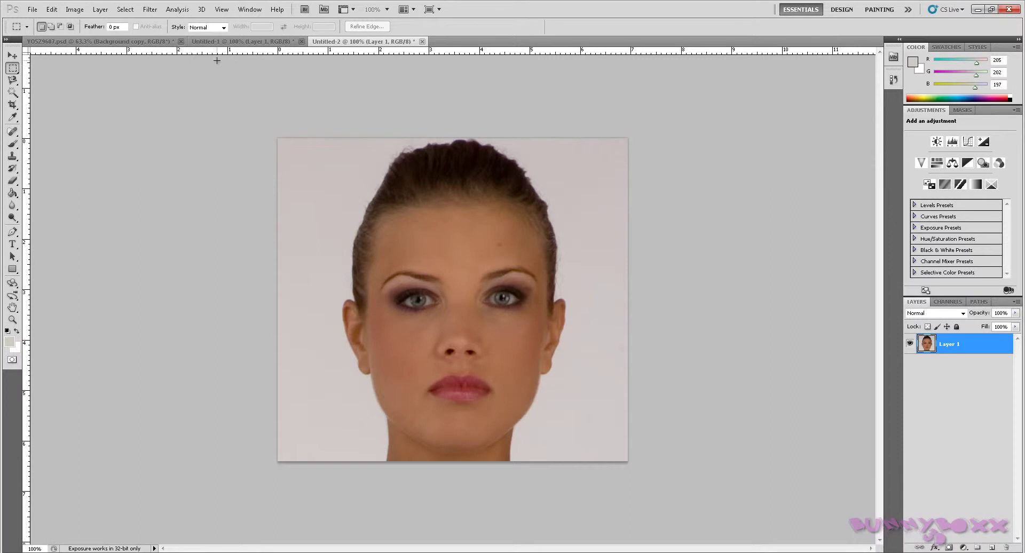
Place horizontal guides on the front-view head just above the eyebrows, through the eyes, above the nostrils and at the earlobes
{"action": "left_click_drag", "start_coordinate": [217, 56], "coordinate": [442, 266]}
{"action": "left_click_drag", "start_coordinate": [495, 51], "coordinate": [541, 299]}
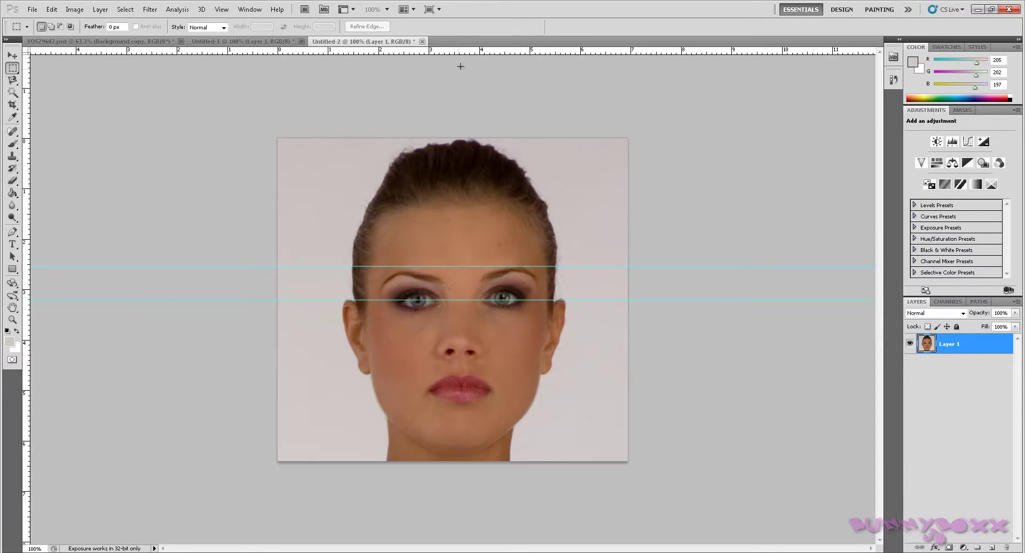
{"action": "left_click_drag", "start_coordinate": [470, 55], "coordinate": [490, 336]}
{"action": "left_click_drag", "start_coordinate": [448, 57], "coordinate": [509, 374]}
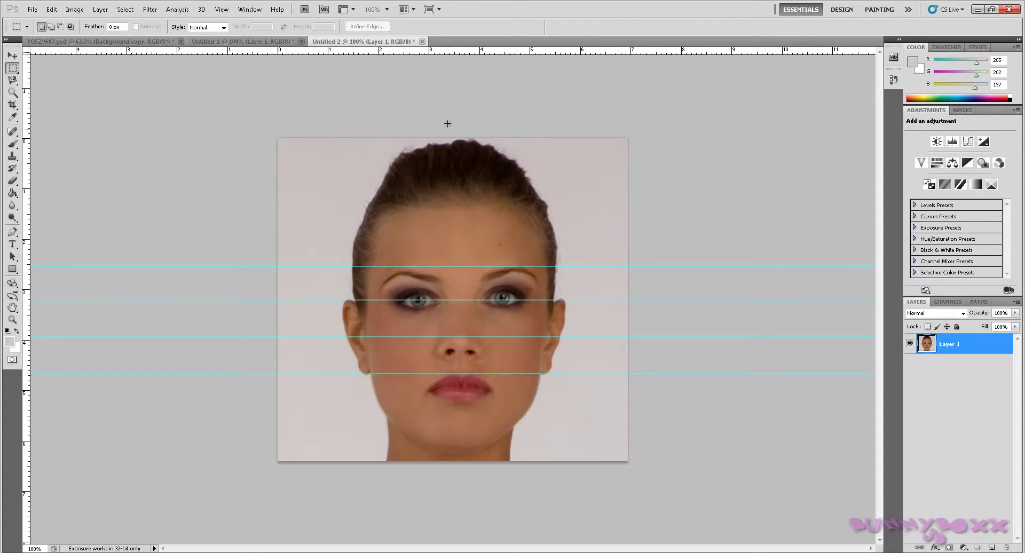
Add horizontal guides at the base of the nose and along the lower edge of the bottom lip
{"action": "left_click_drag", "start_coordinate": [442, 53], "coordinate": [496, 360]}
{"action": "scroll", "coordinate": [502, 385], "scroll_direction": "up", "scroll_amount": 3}
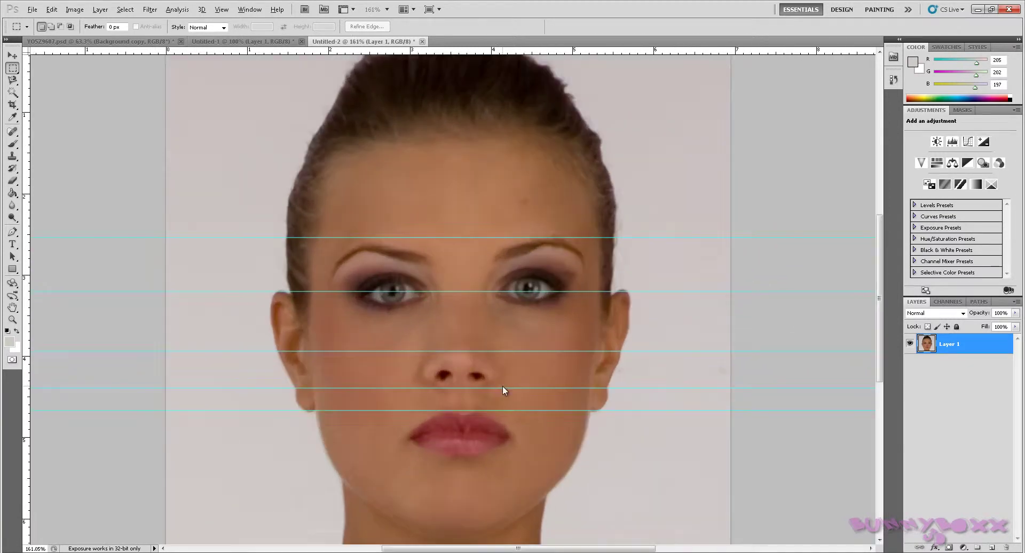
{"action": "scroll", "coordinate": [521, 391], "scroll_direction": "down", "scroll_amount": 1}
{"action": "left_click_drag", "start_coordinate": [501, 49], "coordinate": [547, 413]}
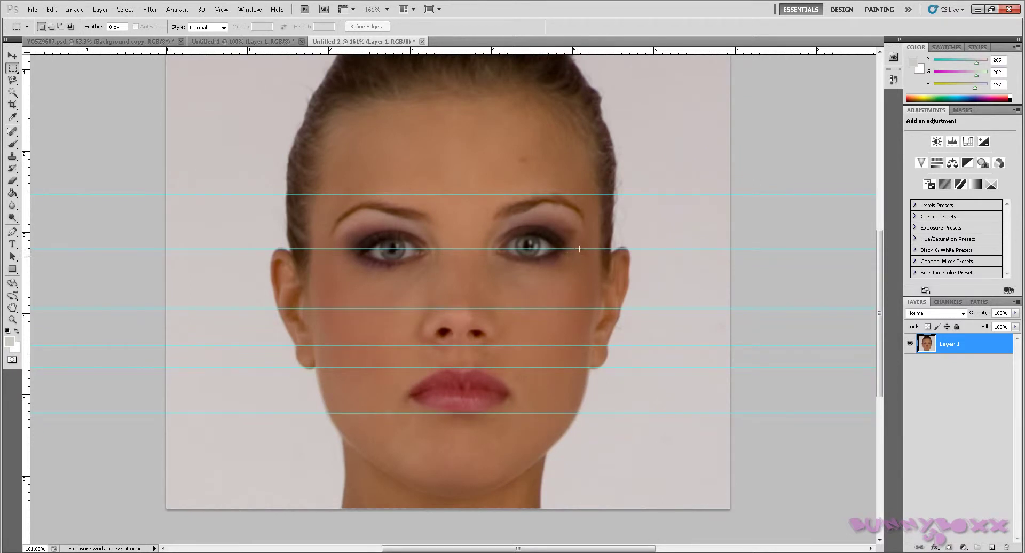
{"action": "scroll", "coordinate": [757, 308], "scroll_direction": "up", "scroll_amount": 2}
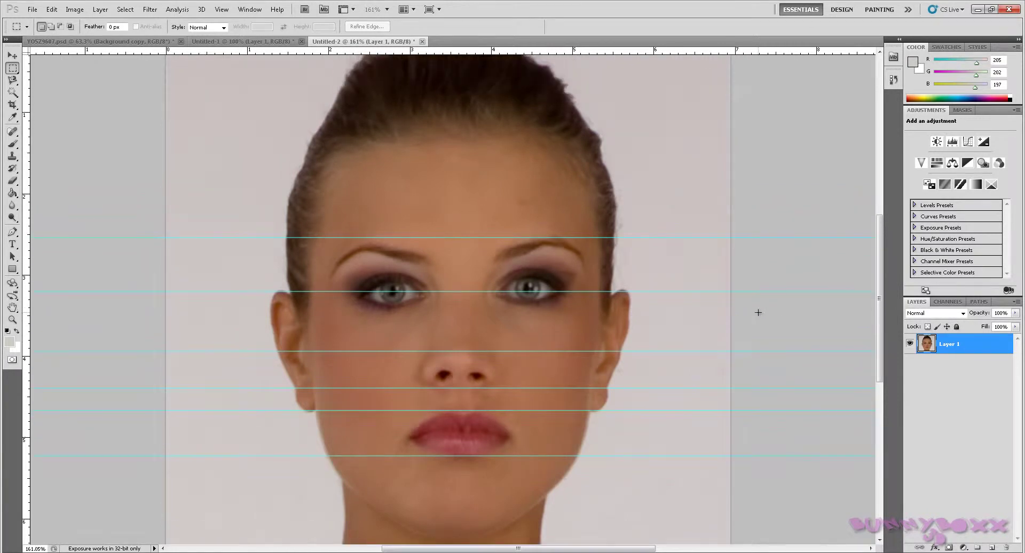
{"action": "scroll", "coordinate": [758, 313], "scroll_direction": "up", "scroll_amount": 1}
{"action": "scroll", "coordinate": [451, 330], "scroll_direction": "down", "scroll_amount": 1}
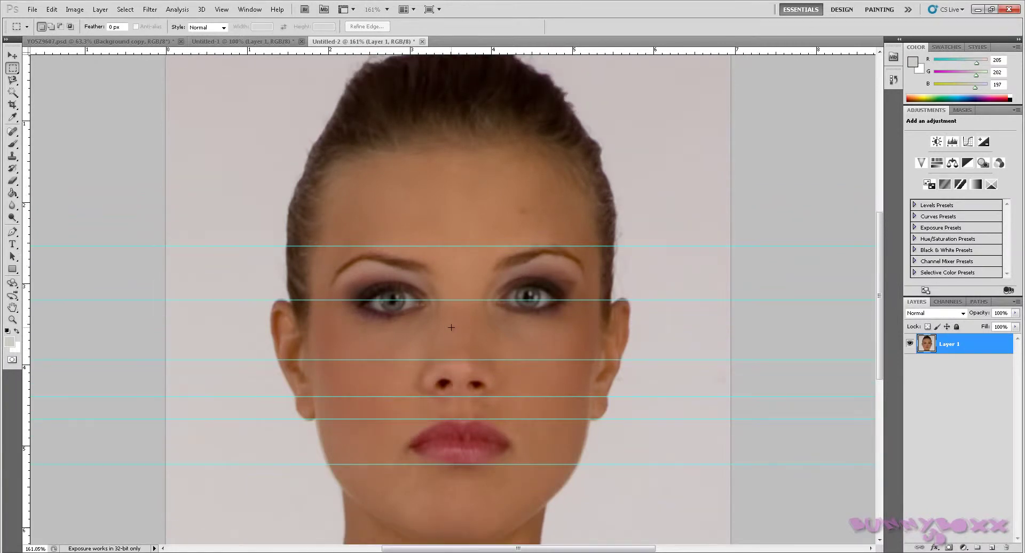
Add a vertical guide through the centre of the front-view face, running down the middle of the nose and lips
{"action": "scroll", "coordinate": [451, 309], "scroll_direction": "down", "scroll_amount": 1}
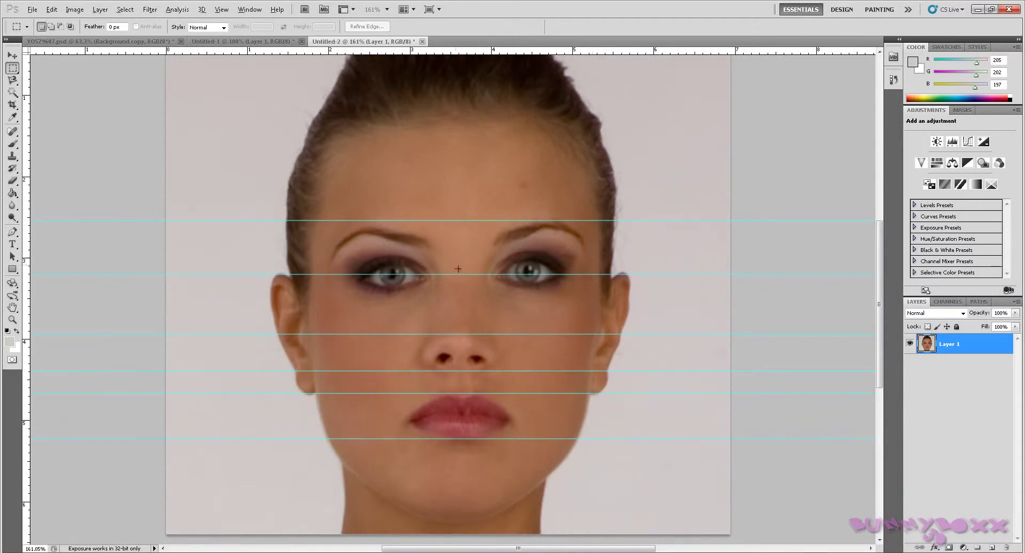
{"action": "scroll", "coordinate": [458, 268], "scroll_direction": "down", "scroll_amount": 3}
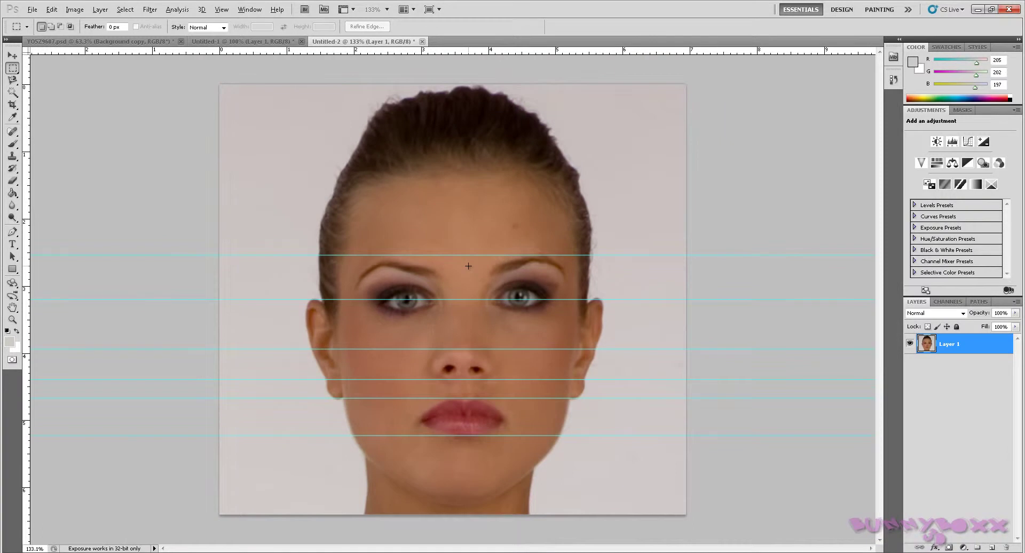
{"action": "key", "text": "alt"}
{"action": "left_click_drag", "start_coordinate": [25, 122], "coordinate": [463, 374]}
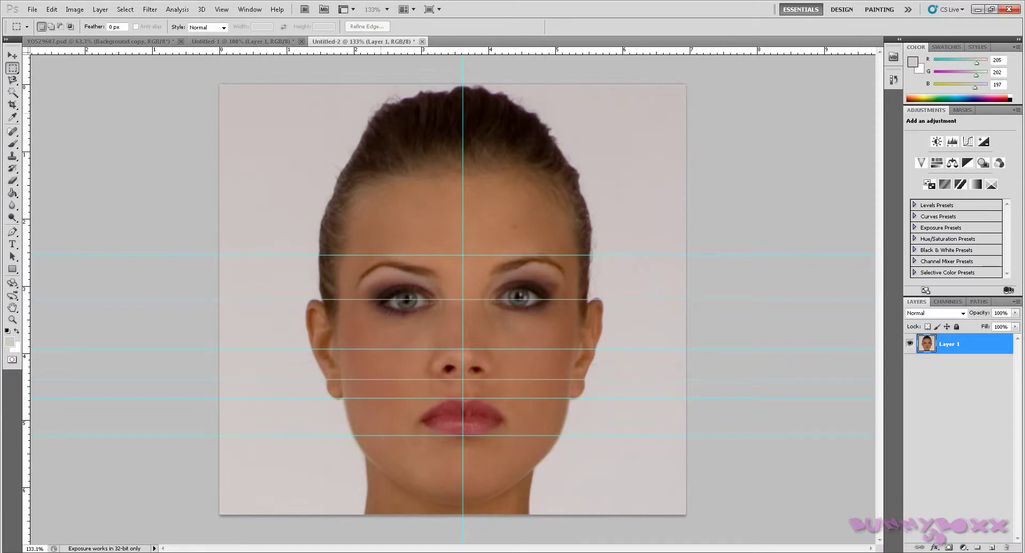
Select the half of the front-view image to the right of the centre guide and copy it onto a new layer
{"action": "left_click_drag", "start_coordinate": [712, 88], "coordinate": [463, 531]}
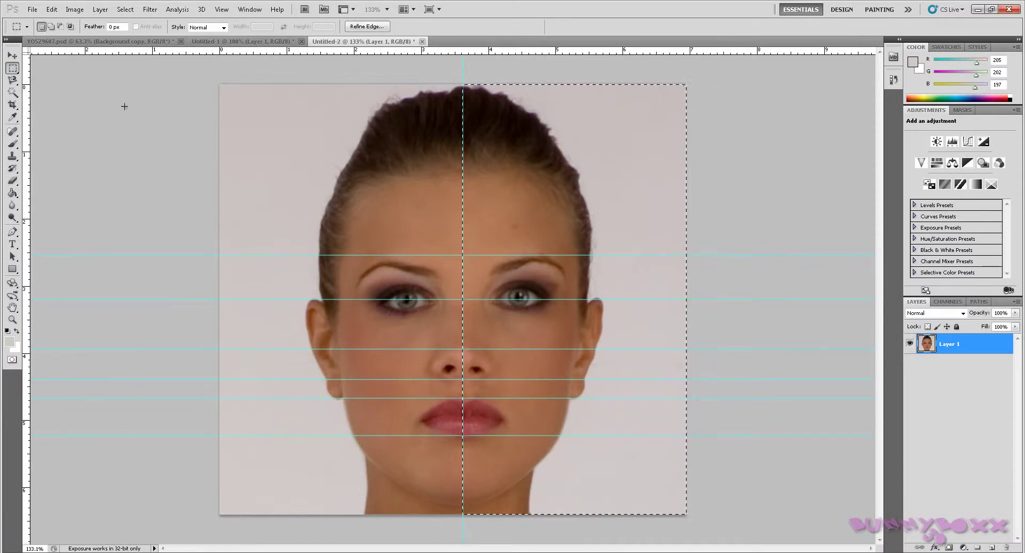
{"action": "left_click", "coordinate": [73, 10]}
{"action": "mouse_move", "coordinate": [52, 9]}
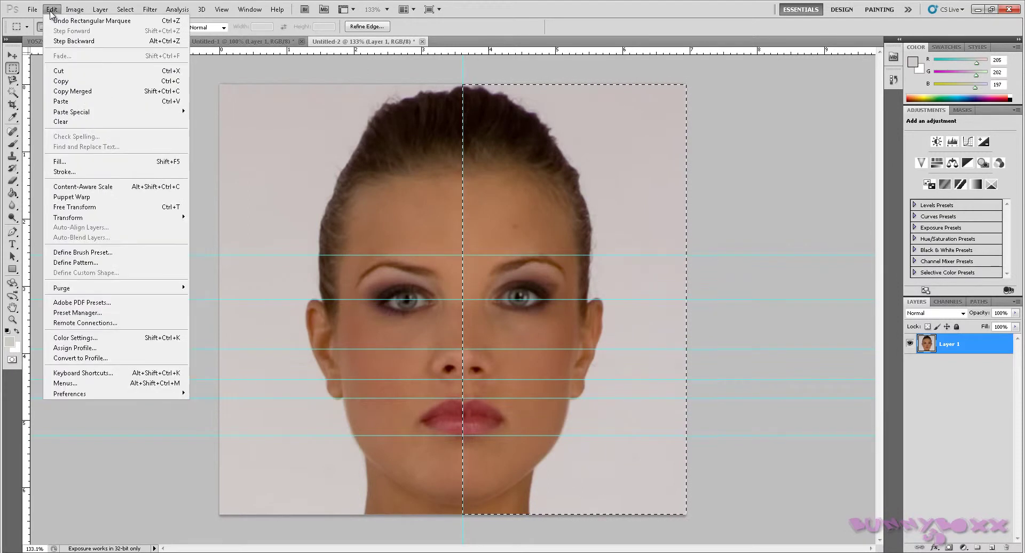
{"action": "left_click", "coordinate": [89, 82]}
{"action": "left_click", "coordinate": [52, 9]}
{"action": "left_click", "coordinate": [81, 101]}
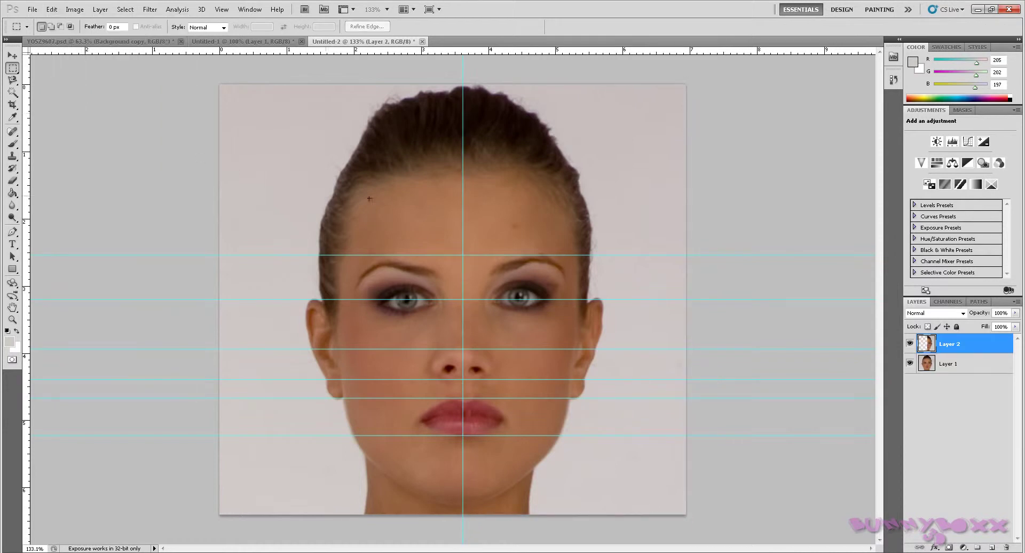
Flip the copied face half horizontally and align it with the centre guide to cover the opposite half of the face
{"action": "left_click", "coordinate": [52, 10]}
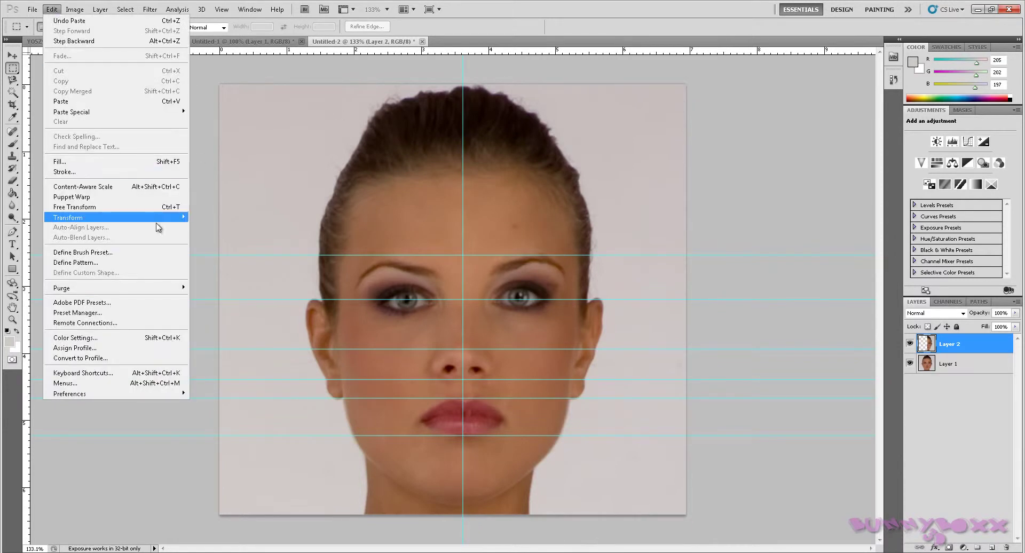
{"action": "mouse_move", "coordinate": [163, 220]}
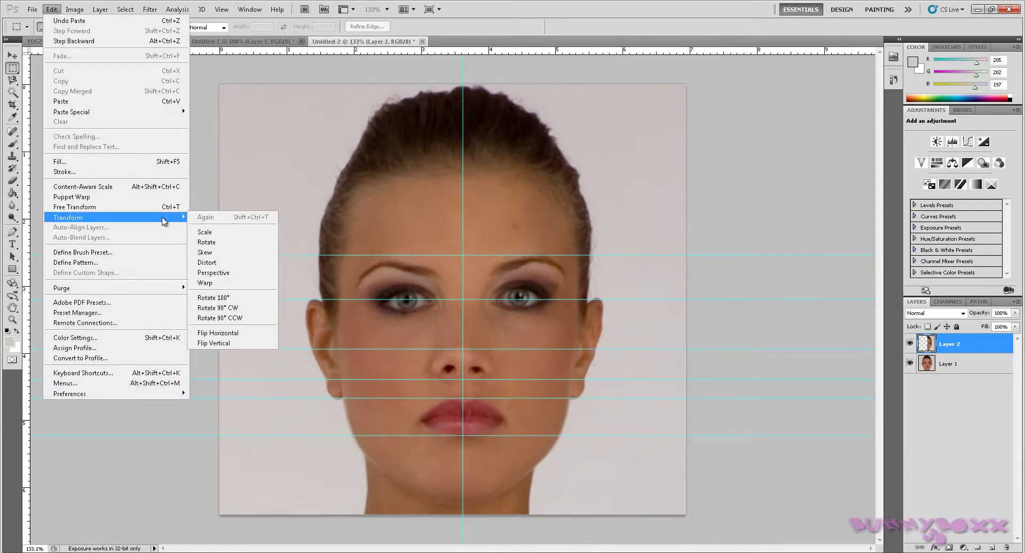
{"action": "left_click", "coordinate": [240, 333]}
{"action": "left_click", "coordinate": [12, 56]}
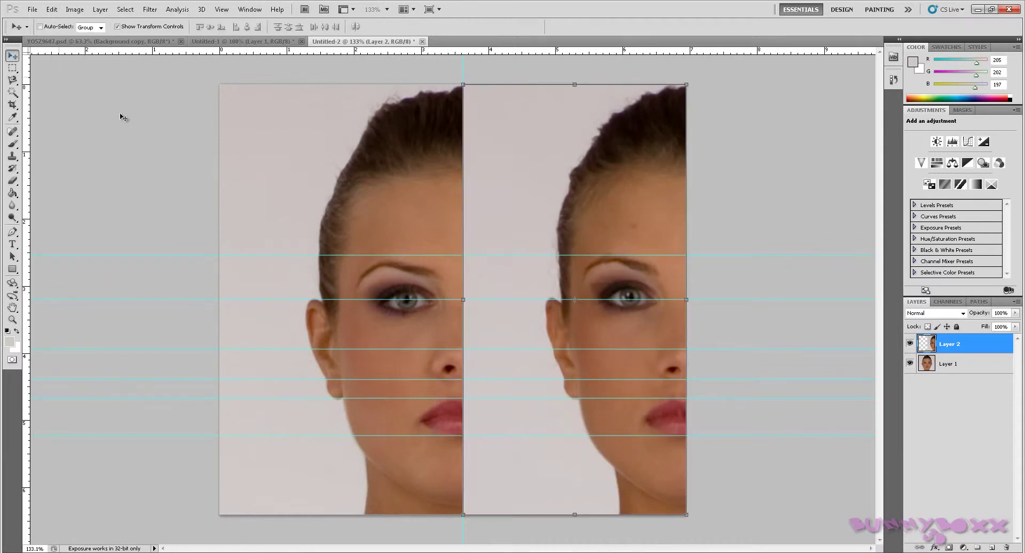
{"action": "left_click_drag", "start_coordinate": [533, 326], "coordinate": [327, 327]}
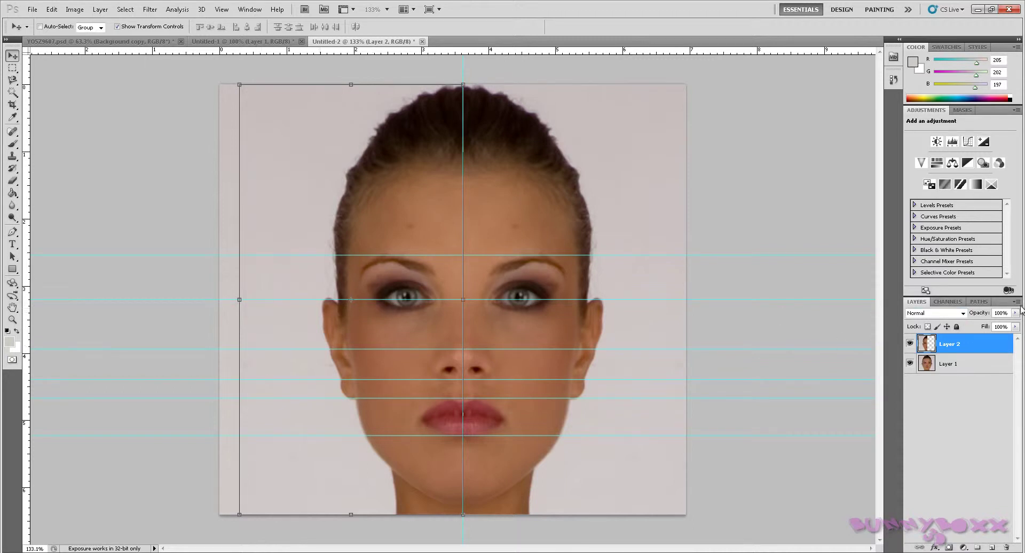
Compare the mirrored half with the original face by lowering its opacity to 43% and restoring it, and delete the mirrored layer
{"action": "left_click_drag", "start_coordinate": [1014, 313], "coordinate": [985, 327]}
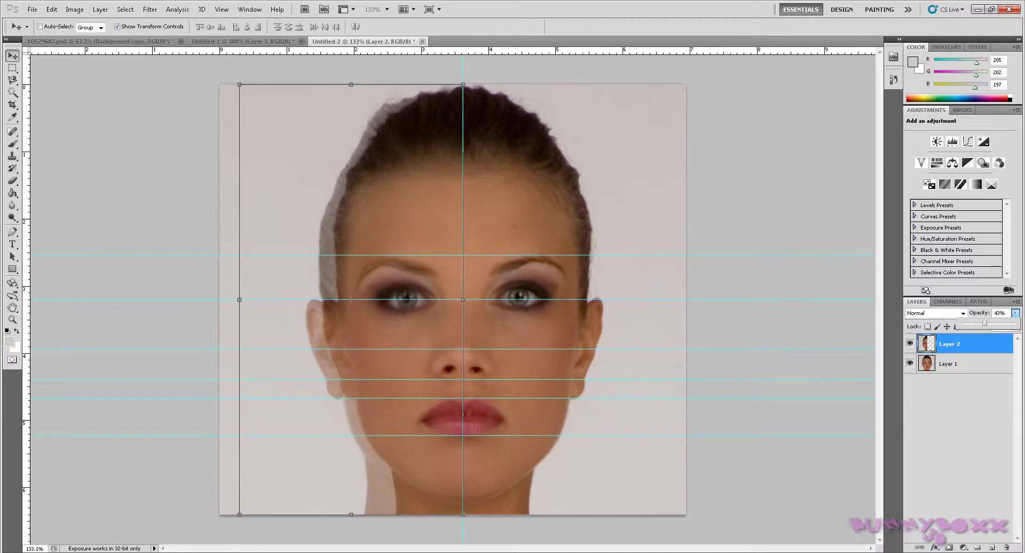
{"action": "left_click_drag", "start_coordinate": [985, 324], "coordinate": [1019, 318]}
{"action": "right_click", "coordinate": [985, 346]}
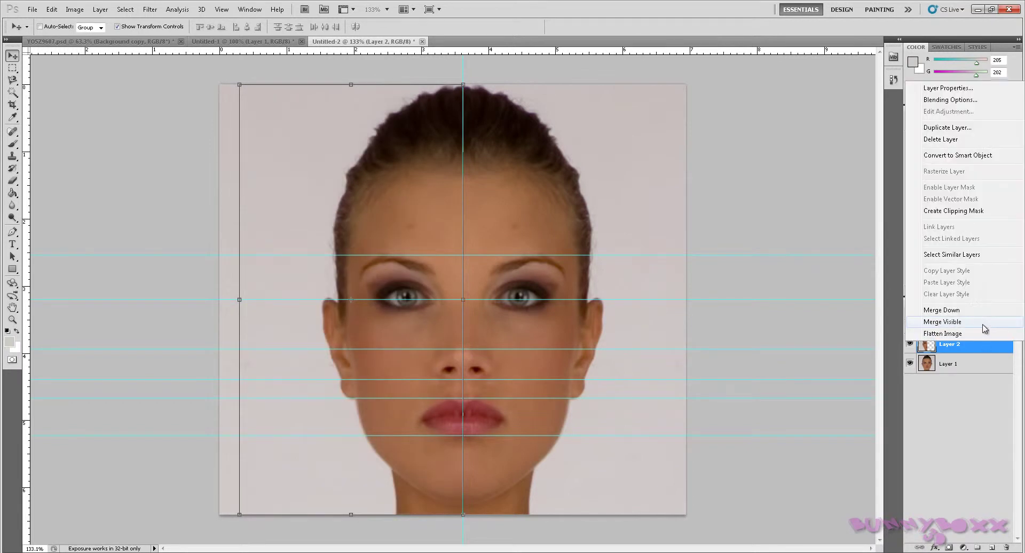
{"action": "left_click", "coordinate": [945, 140]}
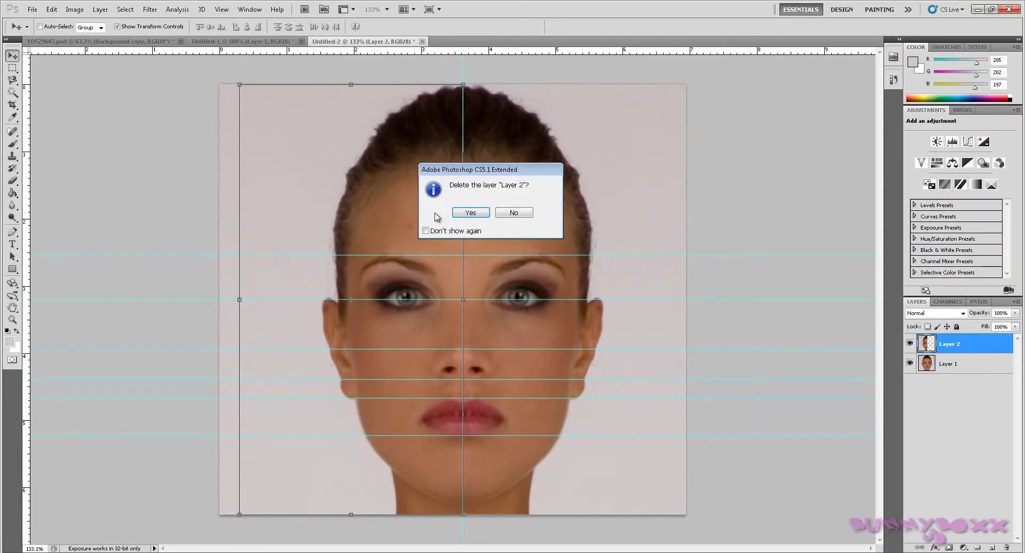
{"action": "left_click", "coordinate": [467, 213]}
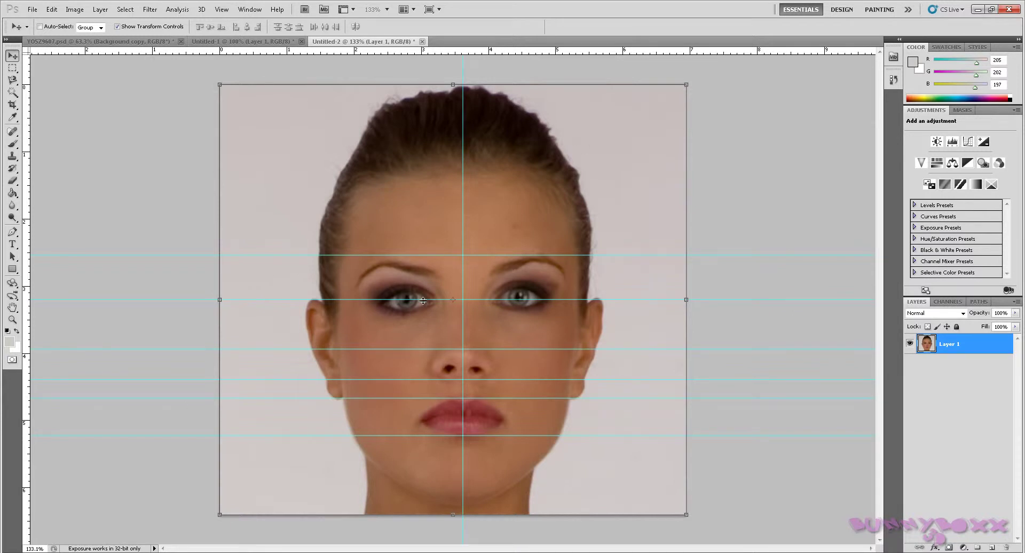
Compare the side-view and front-view head documents, bringing the front view to the same 100% zoom as the side view
{"action": "left_click", "coordinate": [212, 42]}
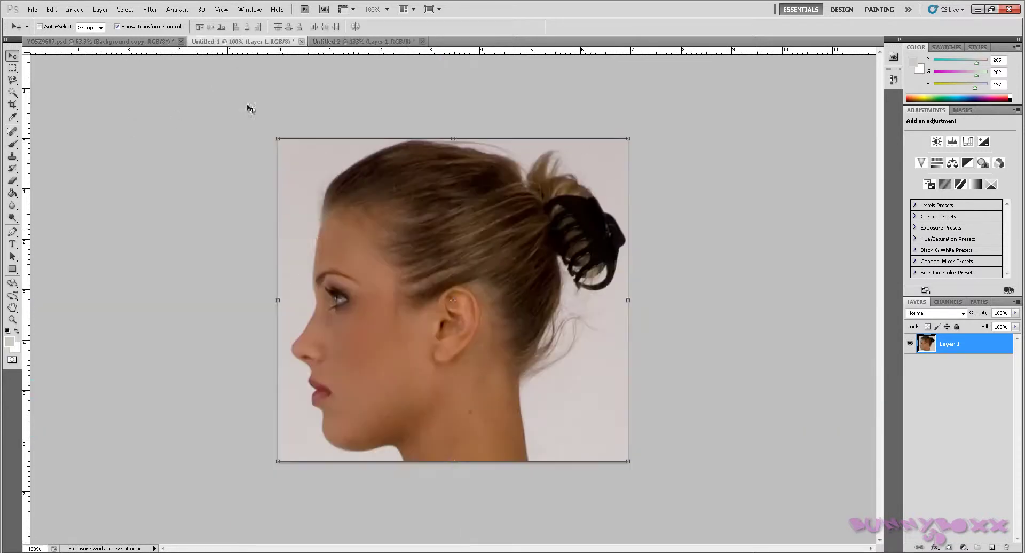
{"action": "left_click", "coordinate": [351, 42]}
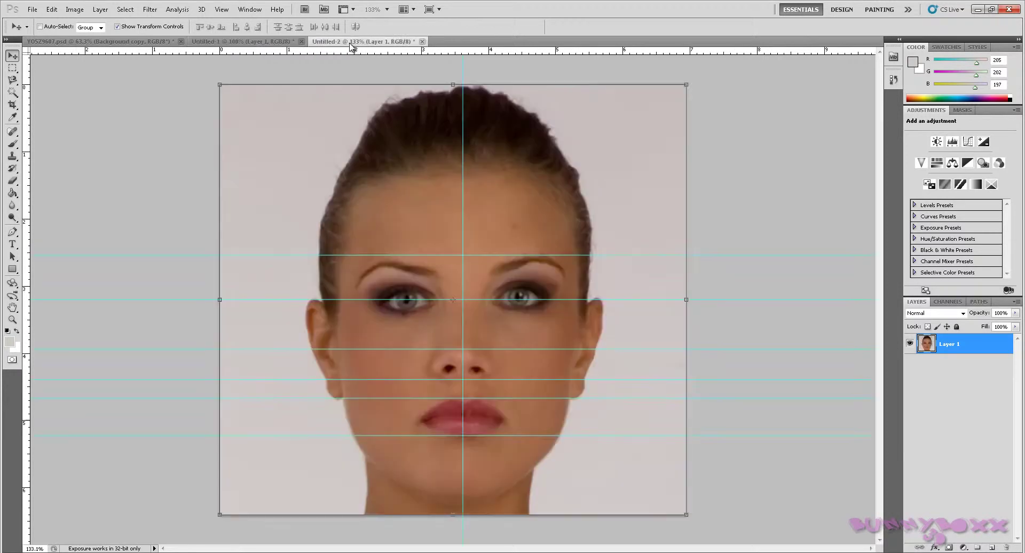
{"action": "left_click", "coordinate": [261, 42]}
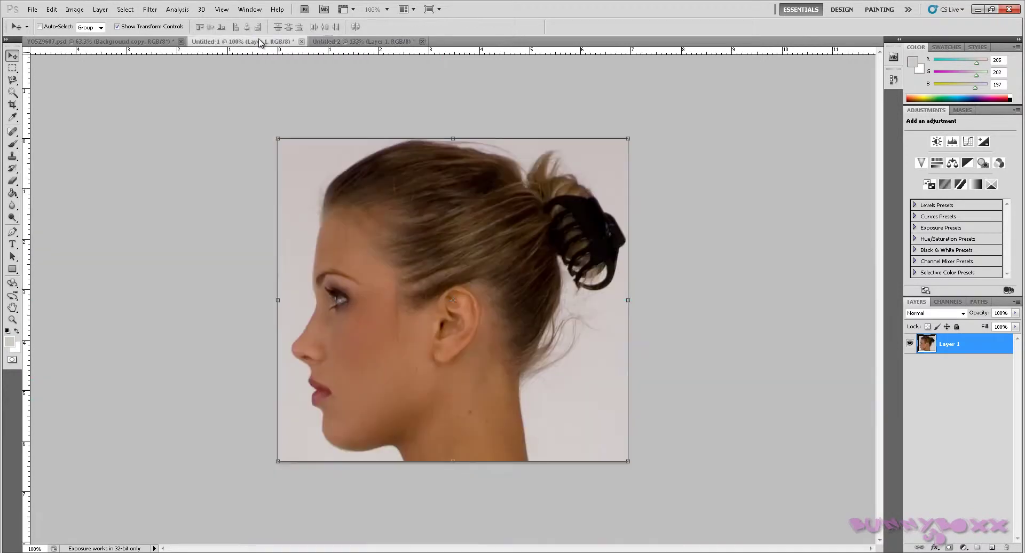
{"action": "left_click", "coordinate": [329, 42]}
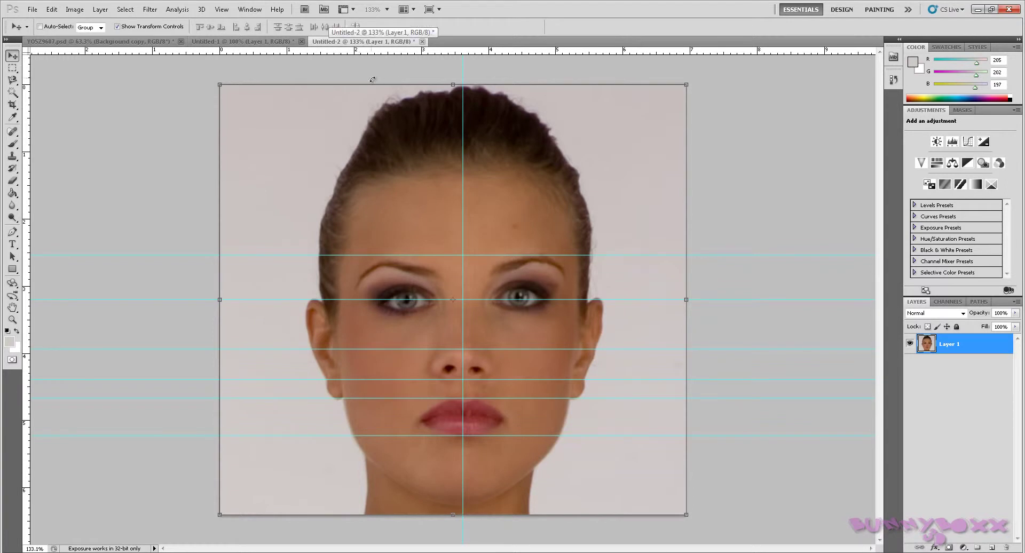
{"action": "key", "text": "ctrl+minus"}
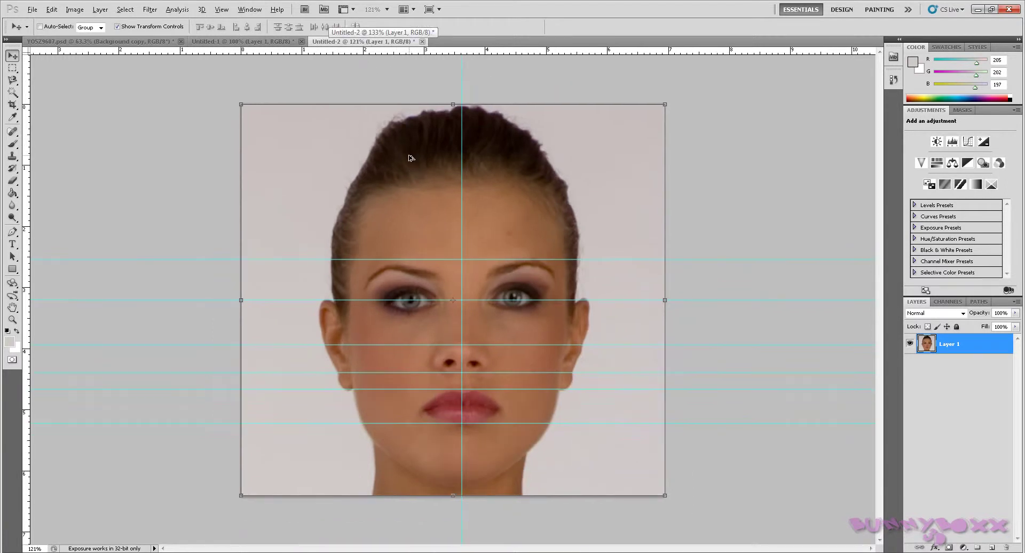
{"action": "key", "text": "ctrl+minus"}
{"action": "key", "text": "ctrl+minus"}
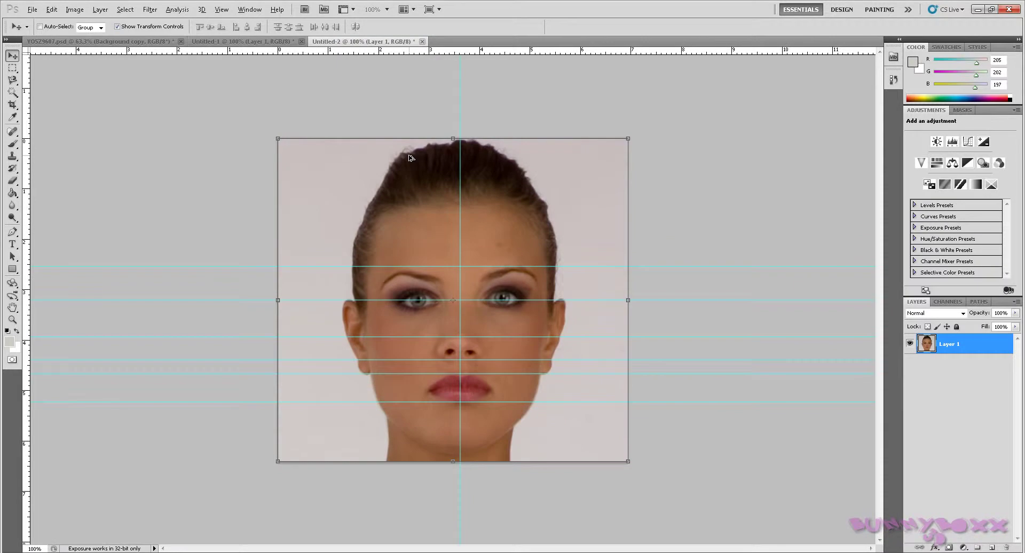
Alternate between both head documents at 100% zoom to check the height alignment of the facial features, ending on the side view
{"action": "left_click", "coordinate": [290, 42]}
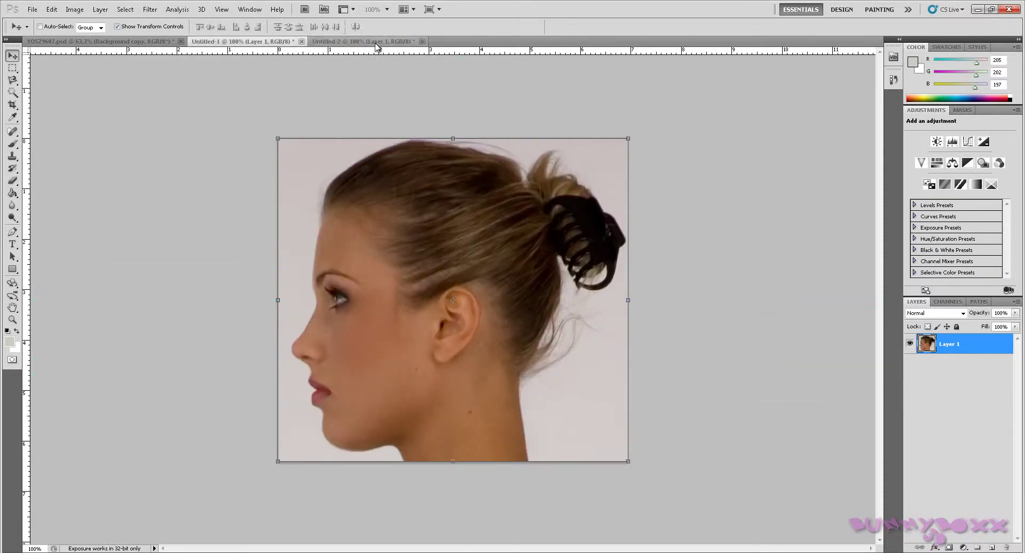
{"action": "left_click", "coordinate": [378, 42]}
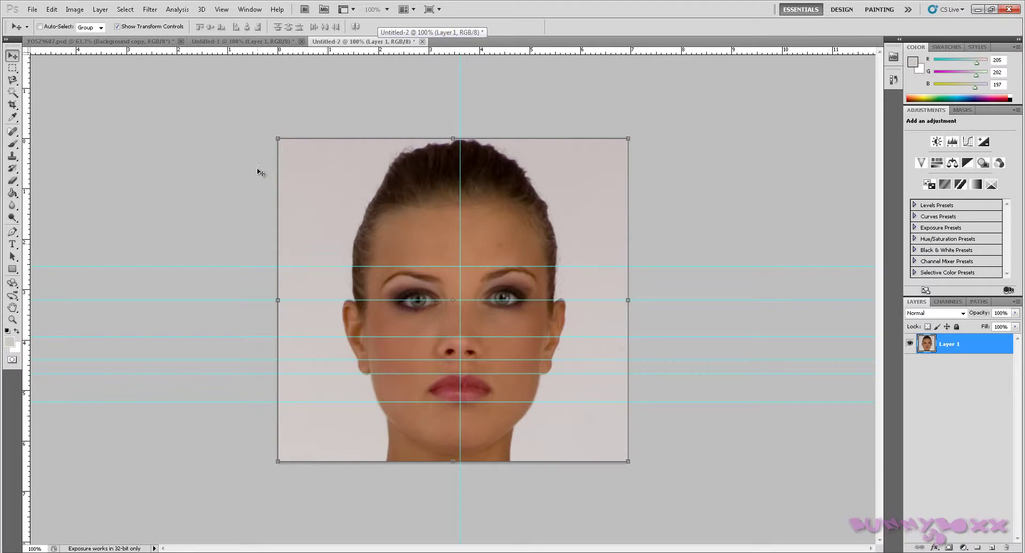
{"action": "left_click", "coordinate": [243, 42]}
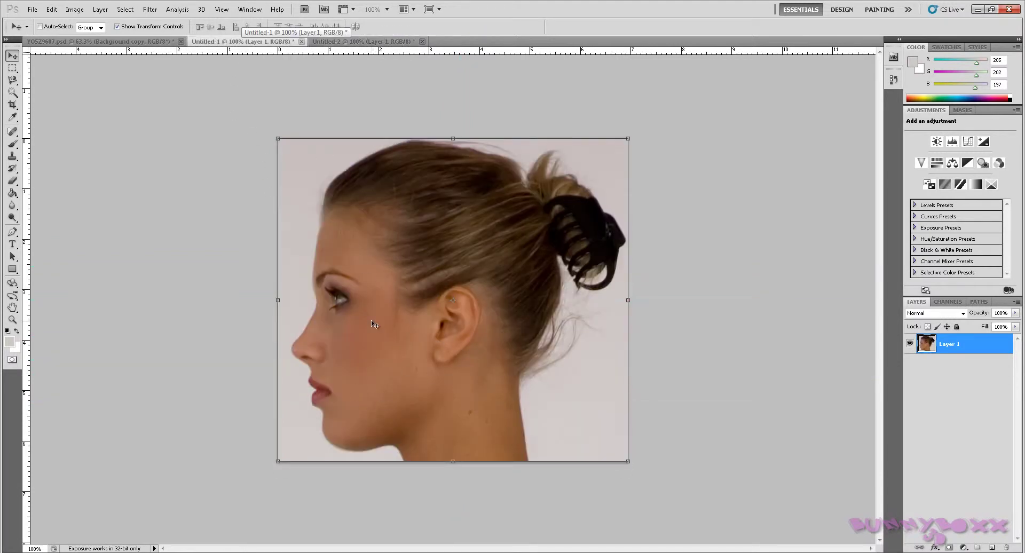
{"action": "left_click", "coordinate": [342, 43]}
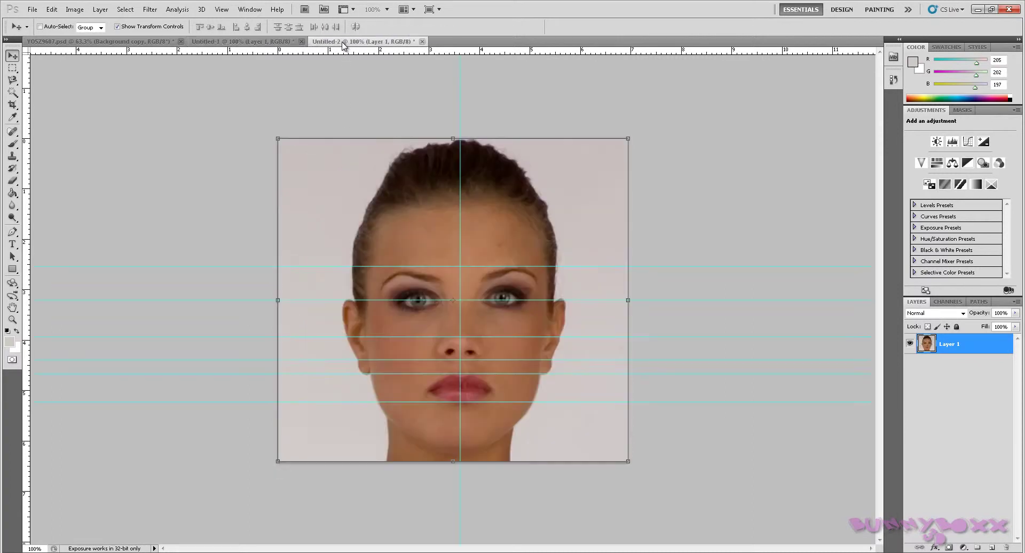
{"action": "left_click", "coordinate": [272, 42]}
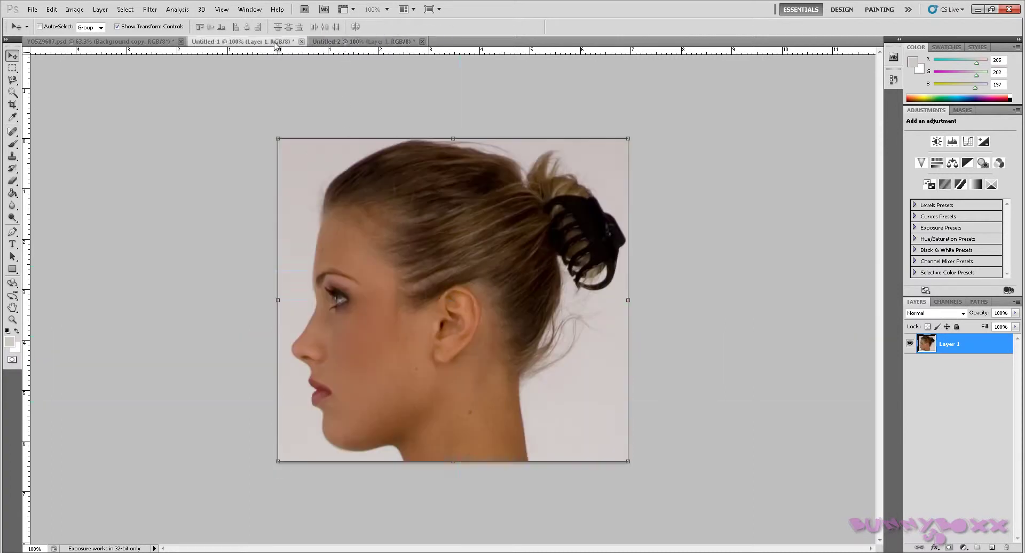
{"action": "left_click", "coordinate": [349, 42]}
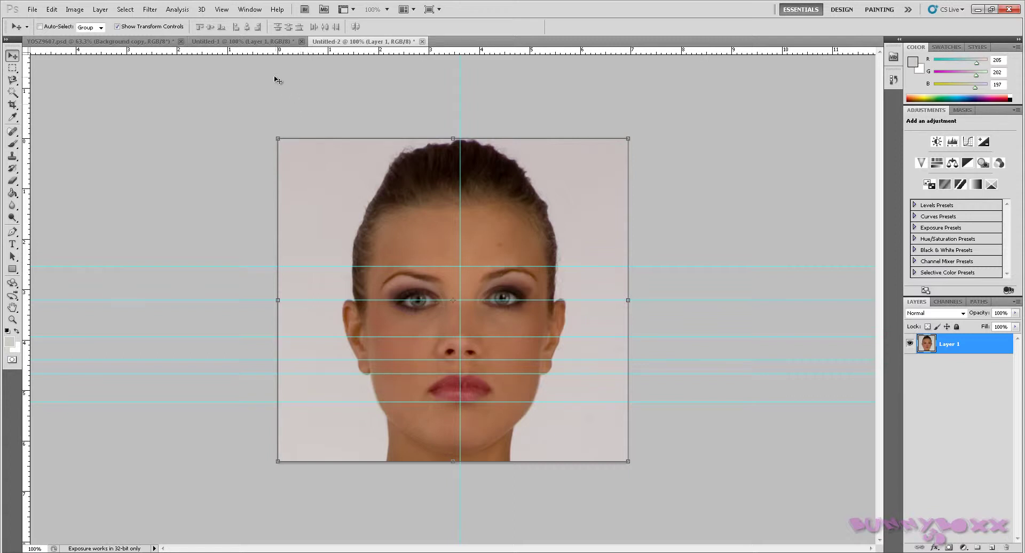
{"action": "left_click", "coordinate": [243, 42]}
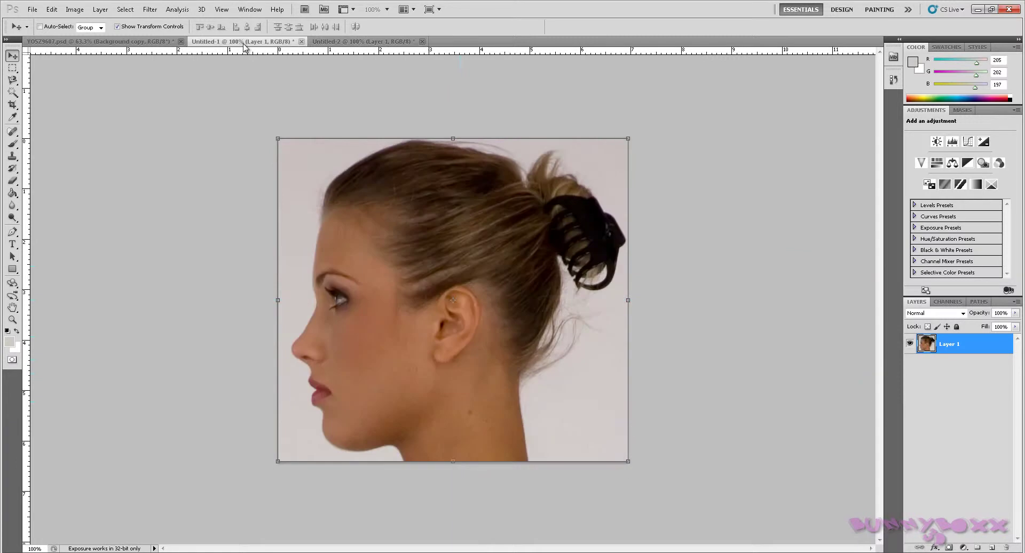